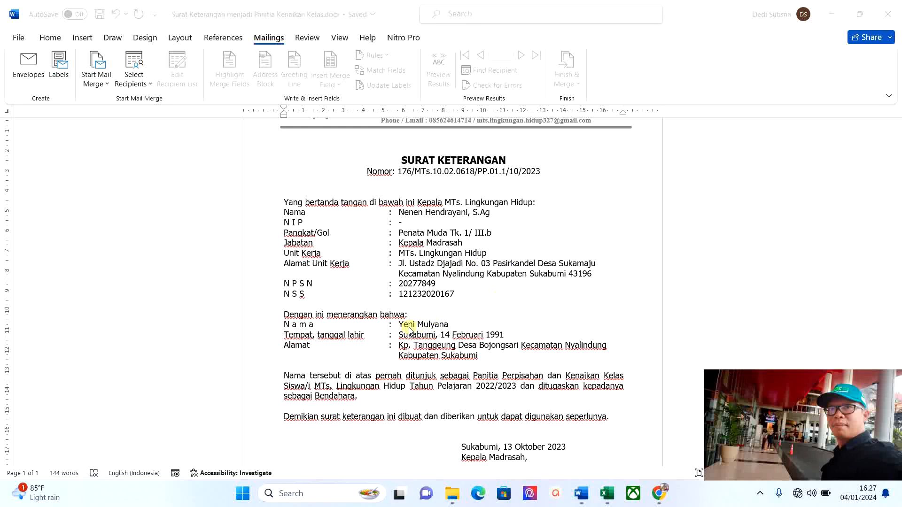
Scroll through the Surat Keterangan letter to review it, then return focus to Word.
{"action": "scroll", "coordinate": [450, 294], "scroll_direction": "up", "scroll_amount": 3}
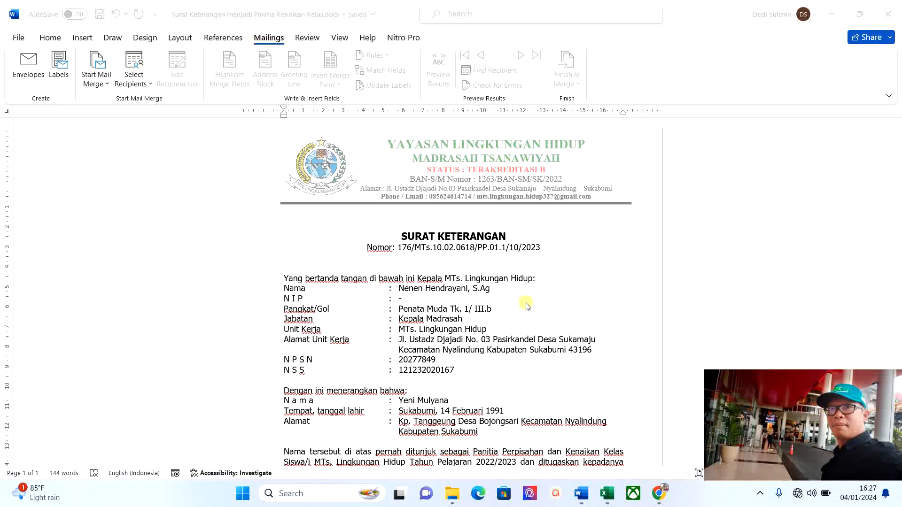
{"action": "scroll", "coordinate": [525, 269], "scroll_direction": "down", "scroll_amount": 8}
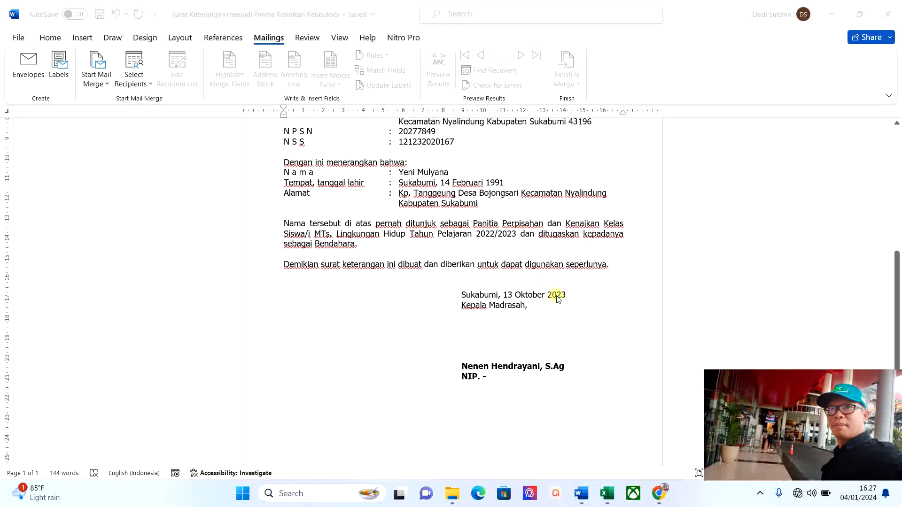
{"action": "scroll", "coordinate": [486, 246], "scroll_direction": "up", "scroll_amount": 3}
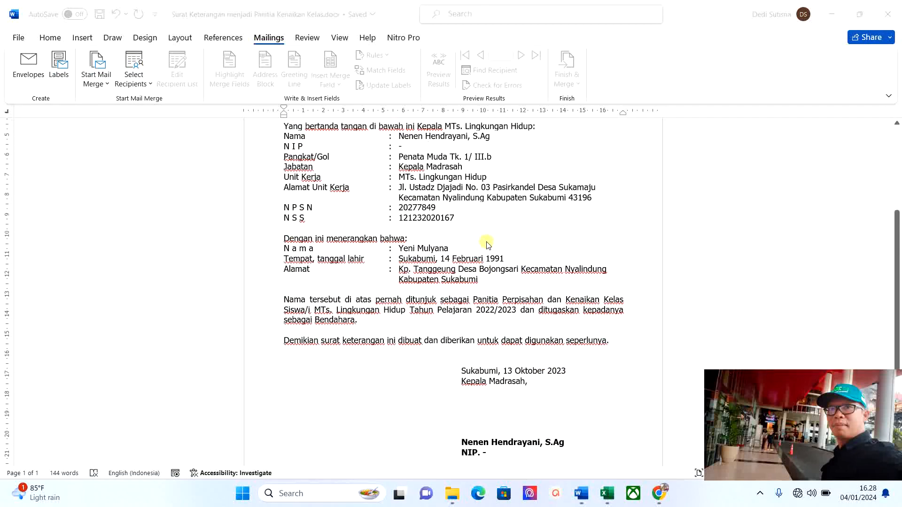
{"action": "scroll", "coordinate": [458, 252], "scroll_direction": "up", "scroll_amount": 4}
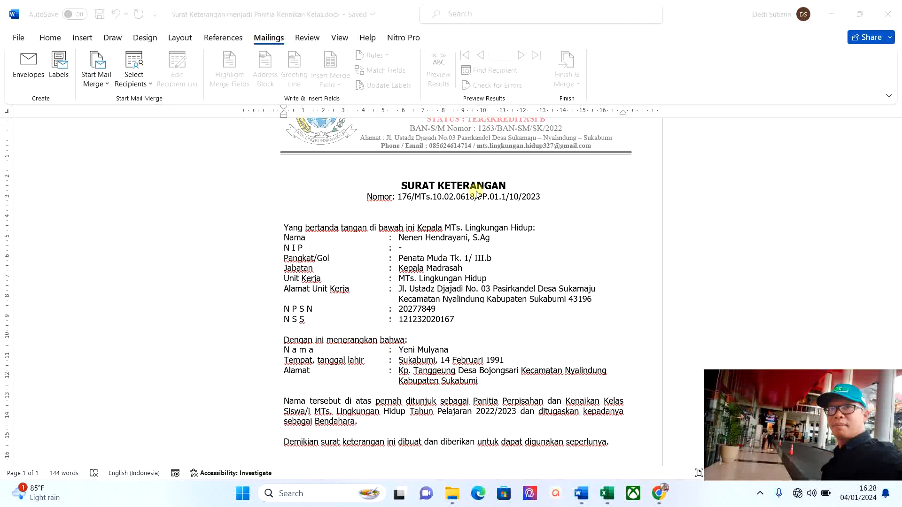
{"action": "scroll", "coordinate": [464, 205], "scroll_direction": "down", "scroll_amount": 3}
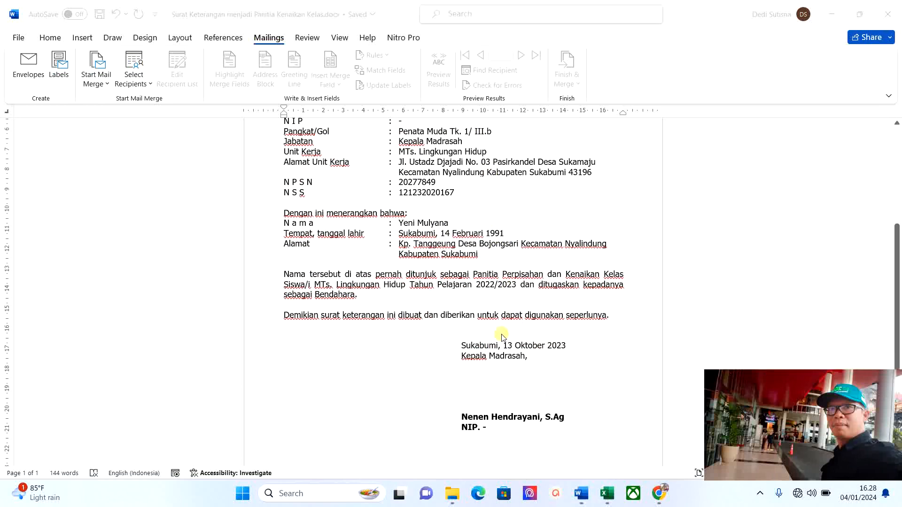
{"action": "scroll", "coordinate": [507, 329], "scroll_direction": "up", "scroll_amount": 4}
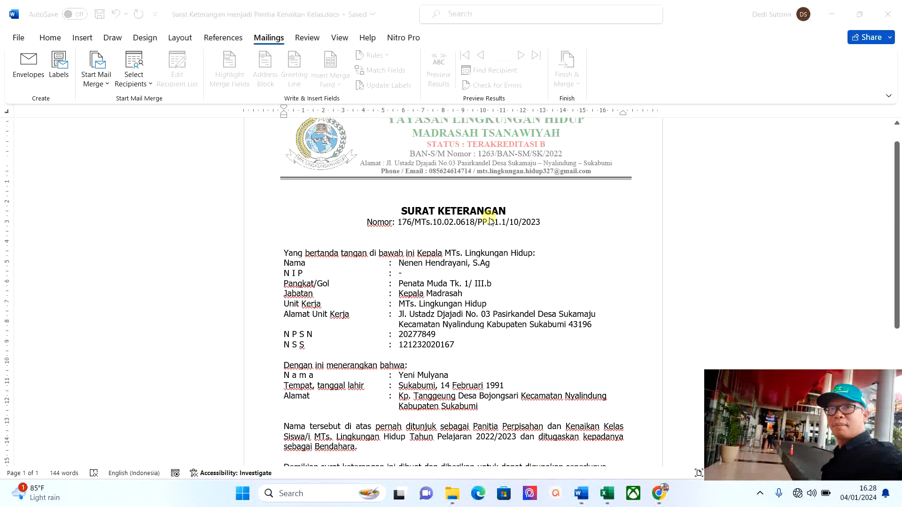
{"action": "scroll", "coordinate": [506, 221], "scroll_direction": "up", "scroll_amount": 1}
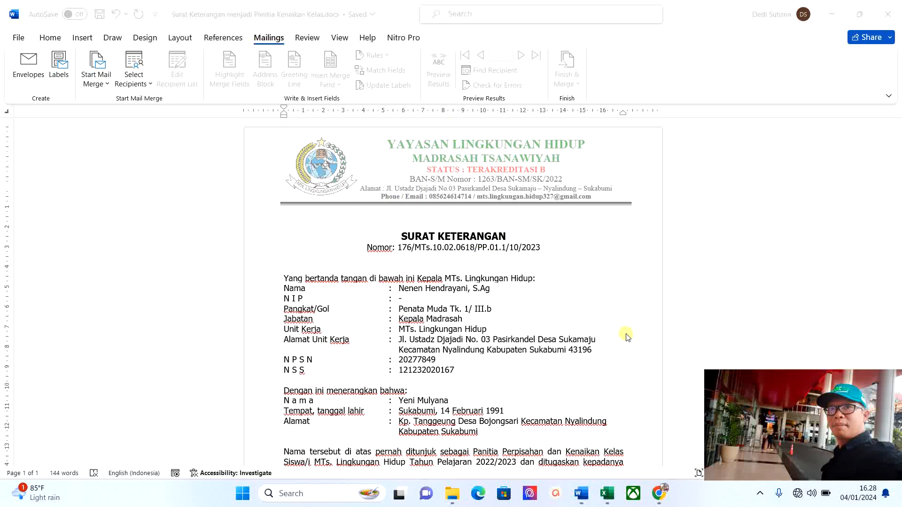
{"action": "scroll", "coordinate": [627, 338], "scroll_direction": "down", "scroll_amount": 3}
{"action": "scroll", "coordinate": [629, 423], "scroll_direction": "down", "scroll_amount": 2}
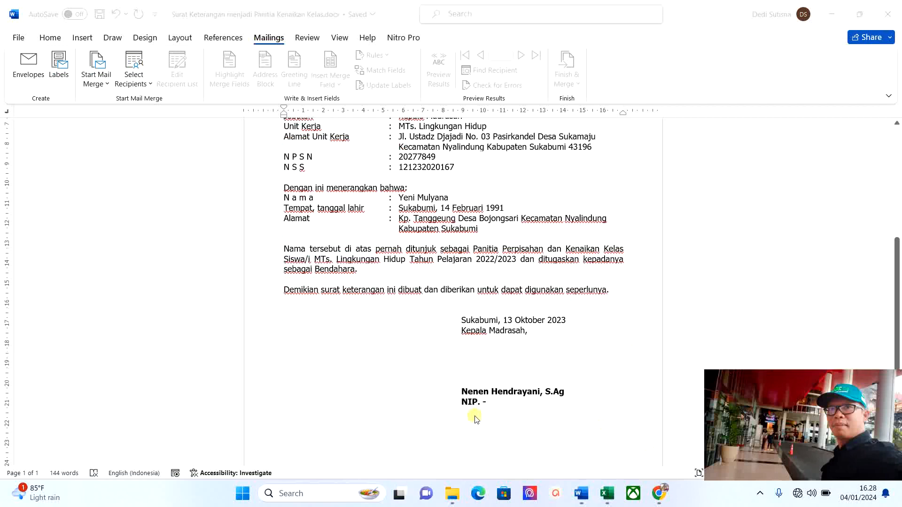
{"action": "scroll", "coordinate": [448, 277], "scroll_direction": "up", "scroll_amount": 2}
{"action": "scroll", "coordinate": [448, 277], "scroll_direction": "up", "scroll_amount": 2}
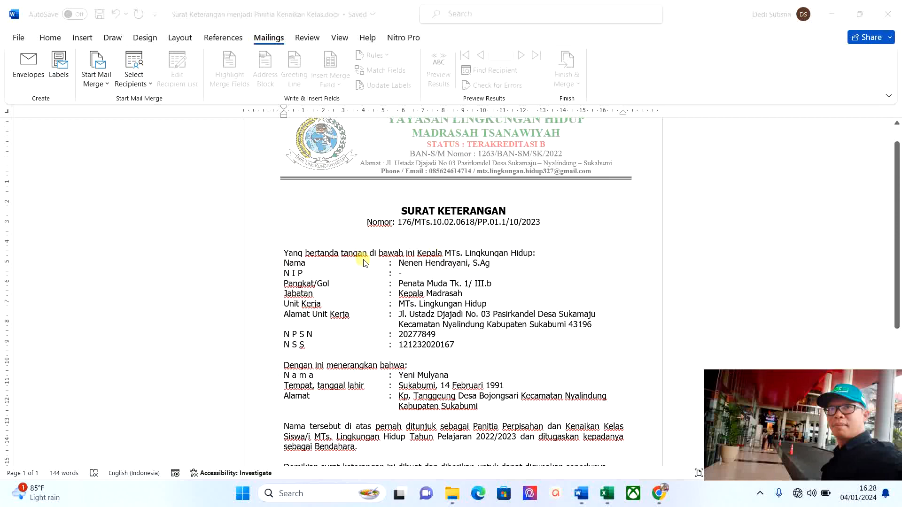
{"action": "scroll", "coordinate": [430, 332], "scroll_direction": "down", "scroll_amount": 1}
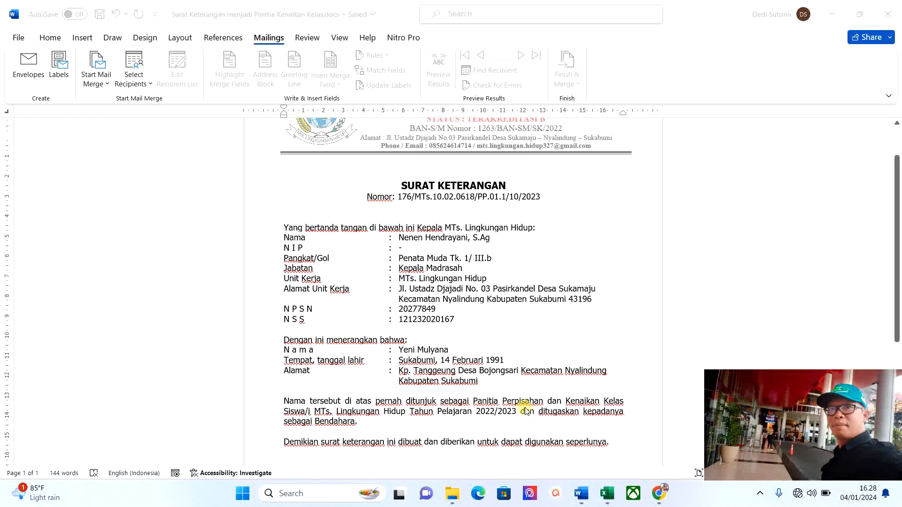
{"action": "scroll", "coordinate": [479, 240], "scroll_direction": "up", "scroll_amount": 2}
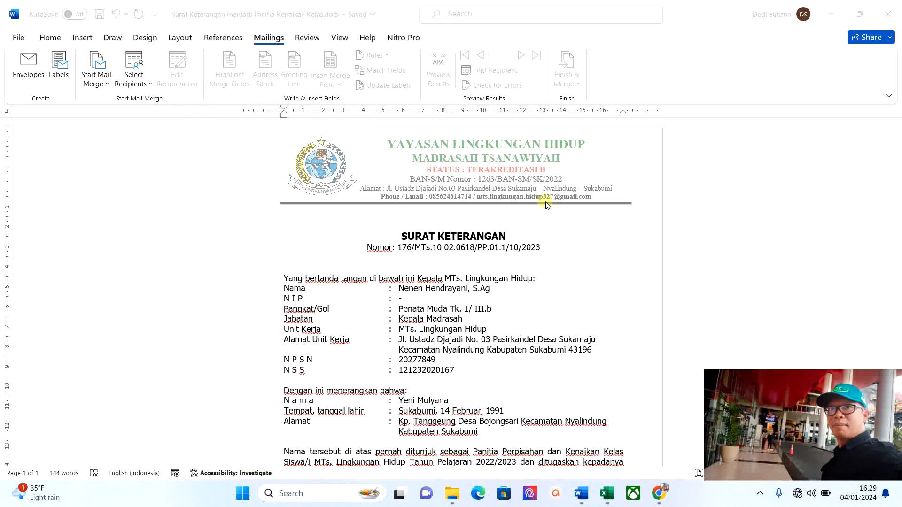
{"action": "scroll", "coordinate": [451, 347], "scroll_direction": "down", "scroll_amount": 1}
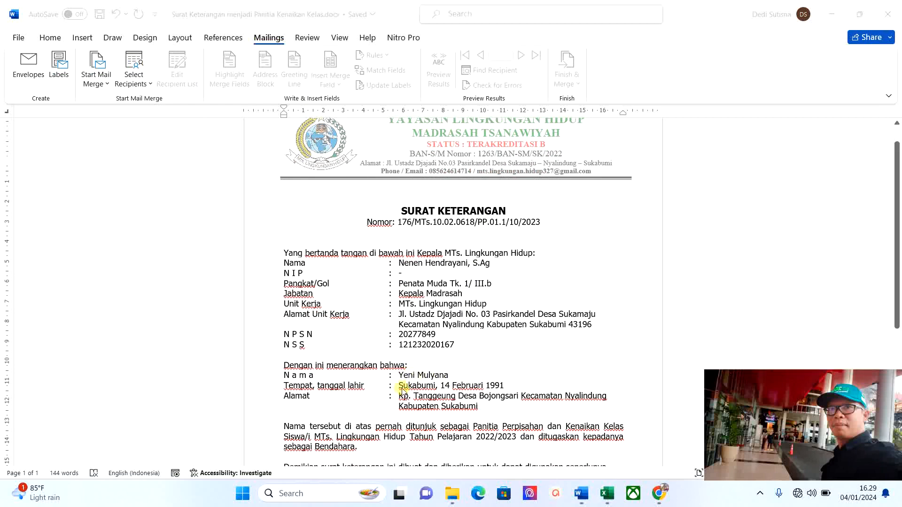
{"action": "scroll", "coordinate": [449, 355], "scroll_direction": "up", "scroll_amount": 1}
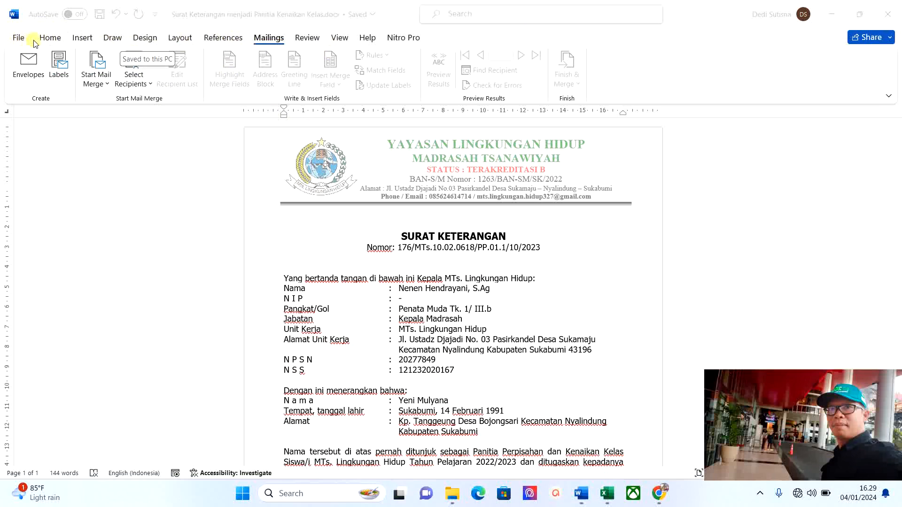
{"action": "left_click", "coordinate": [271, 40]}
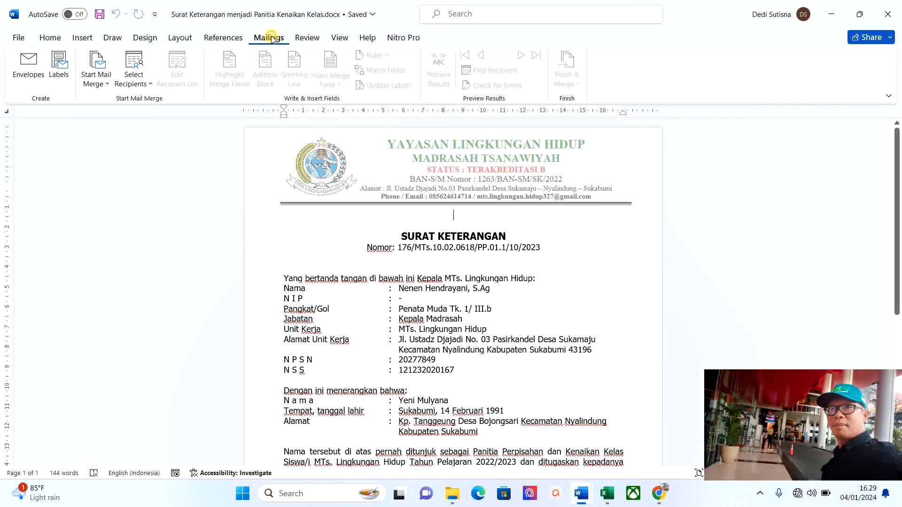
Start a new list with Type a New List and move the New Address List dialog off the letter.
{"action": "left_click", "coordinate": [149, 87]}
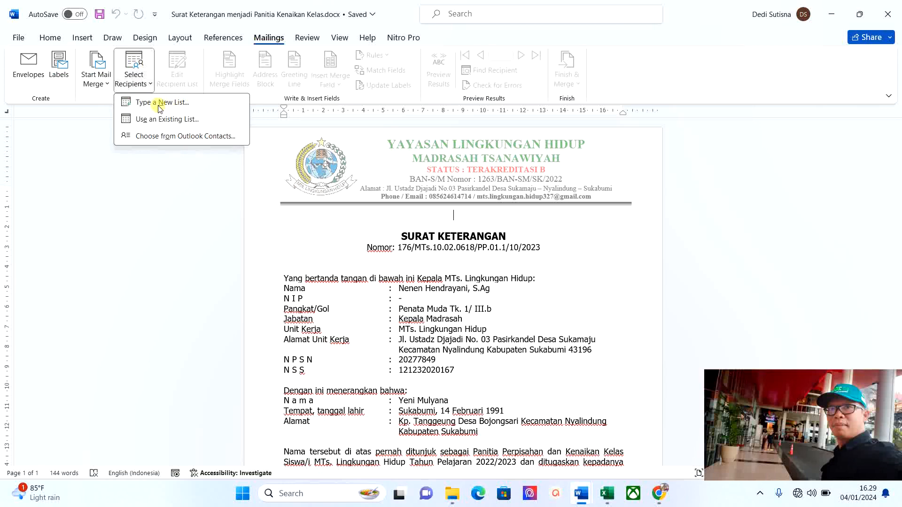
{"action": "left_click", "coordinate": [163, 107]}
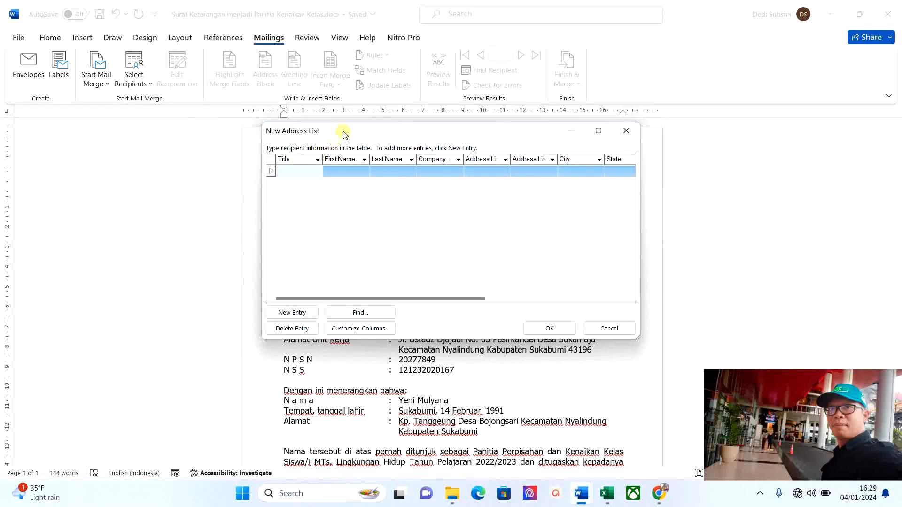
{"action": "left_click_drag", "start_coordinate": [343, 133], "coordinate": [499, 150]}
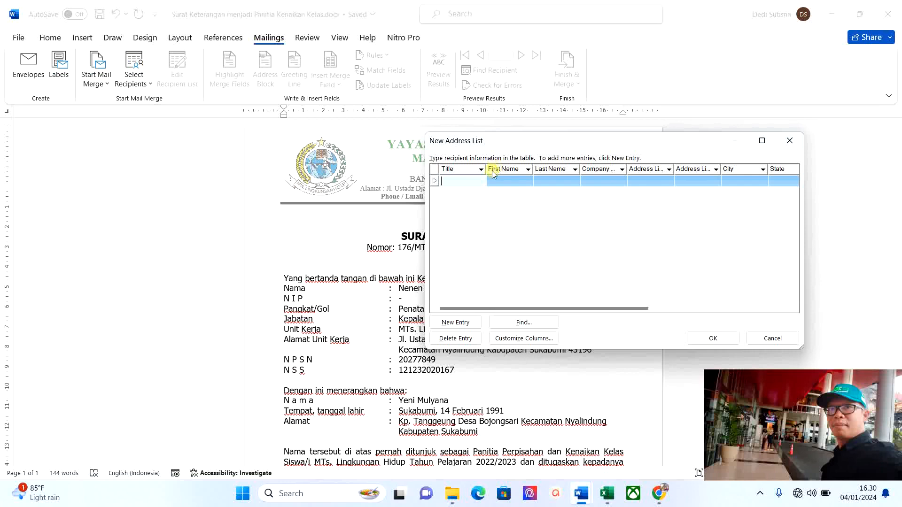
{"action": "left_click_drag", "start_coordinate": [491, 145], "coordinate": [539, 168]}
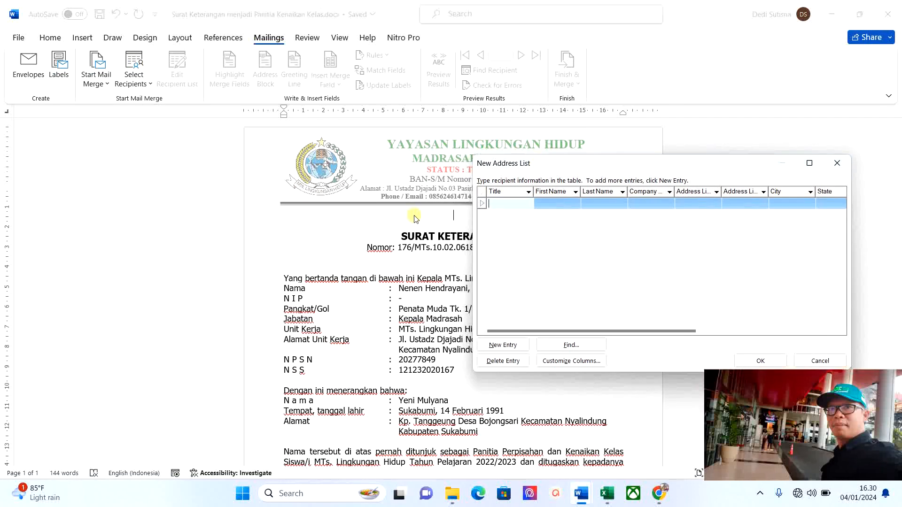
In Customize Address List, rename Title to Nomor and First Name to Nama.
{"action": "left_click", "coordinate": [559, 361]}
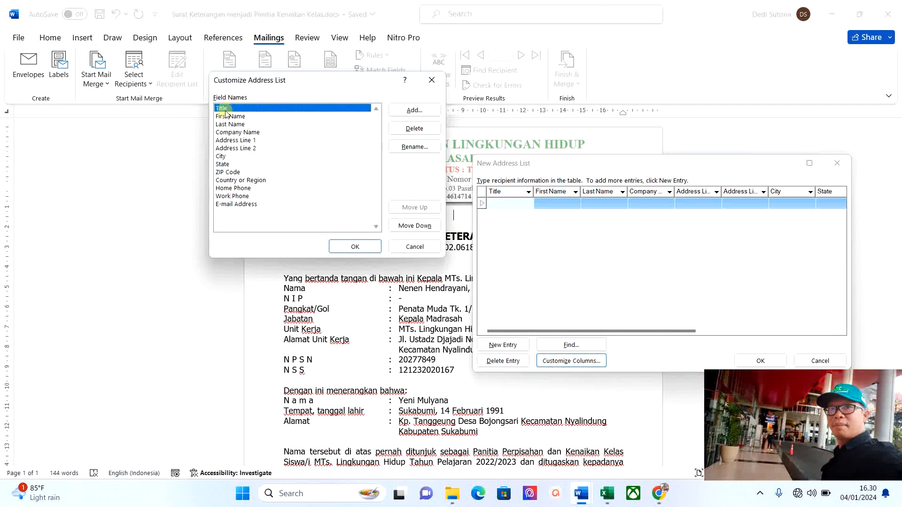
{"action": "left_click", "coordinate": [414, 147]}
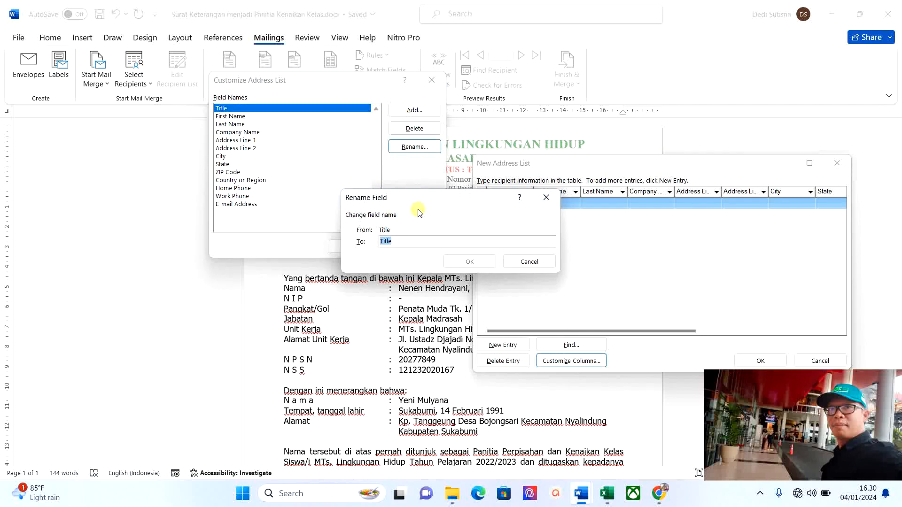
{"action": "type", "text": "Nomo"}
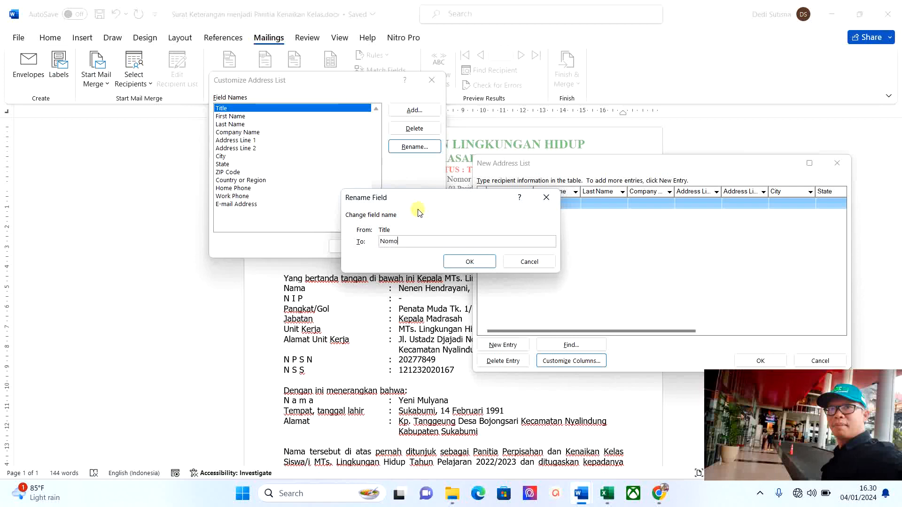
{"action": "type", "text": "r"}
{"action": "left_click", "coordinate": [463, 260]}
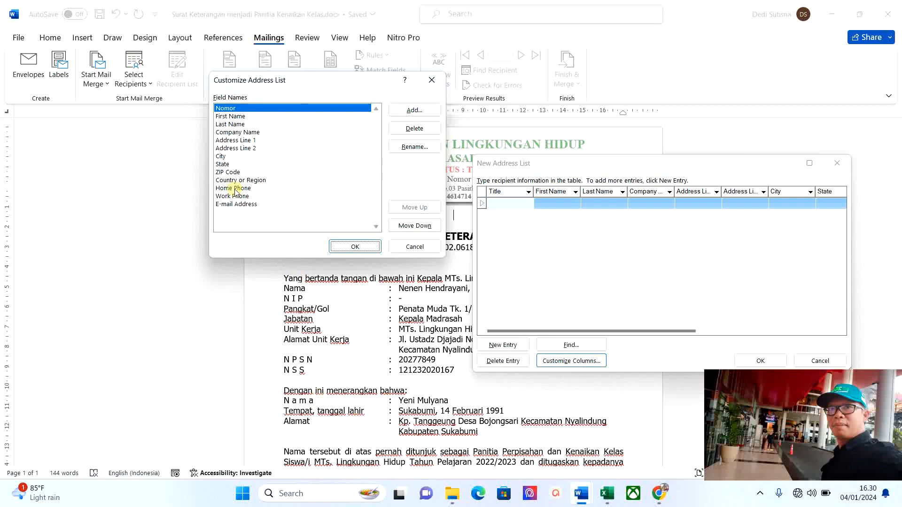
{"action": "left_click", "coordinate": [235, 117]}
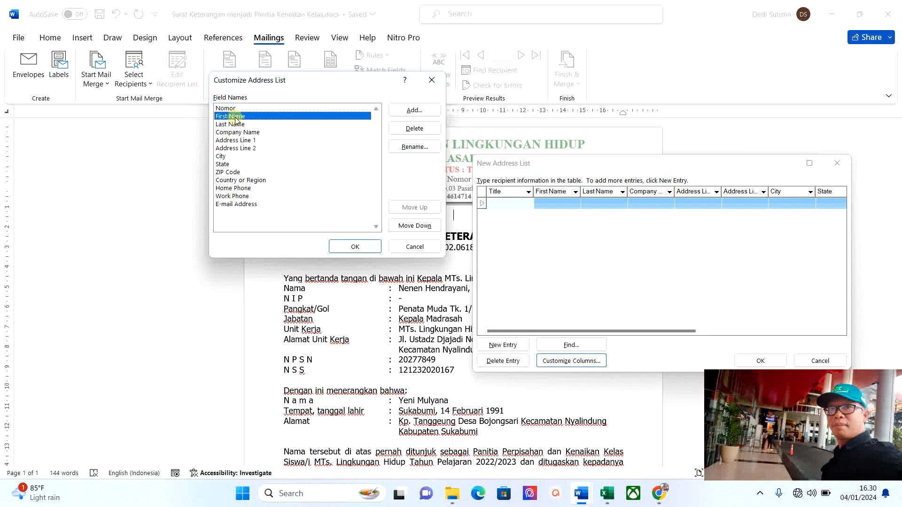
{"action": "left_click", "coordinate": [413, 147]}
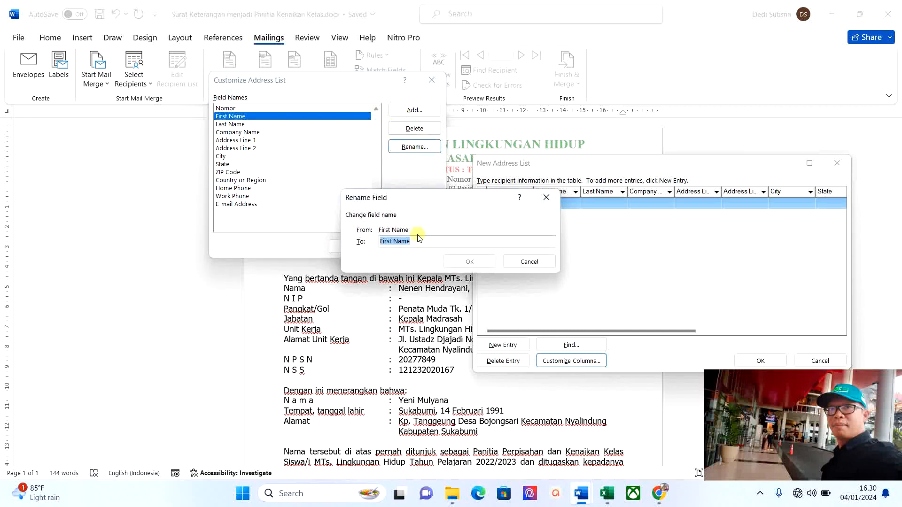
{"action": "type", "text": "Nama"}
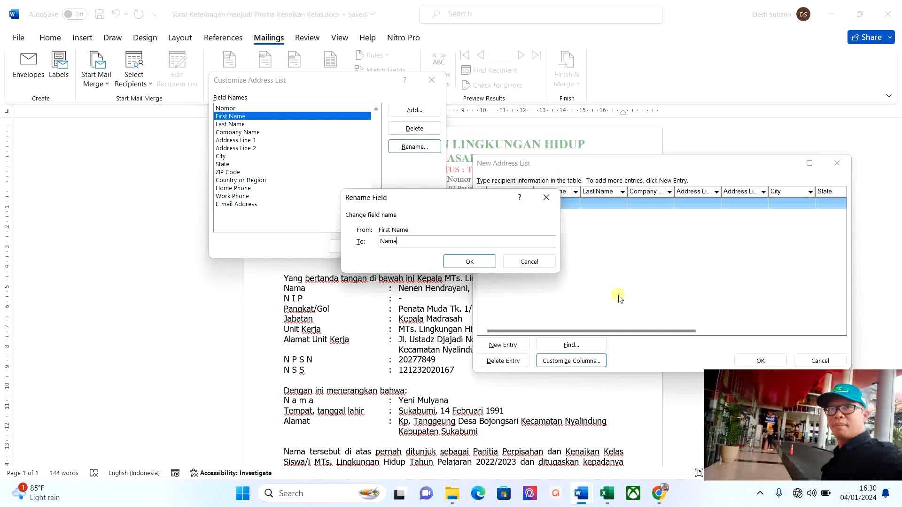
{"action": "left_click", "coordinate": [469, 261]}
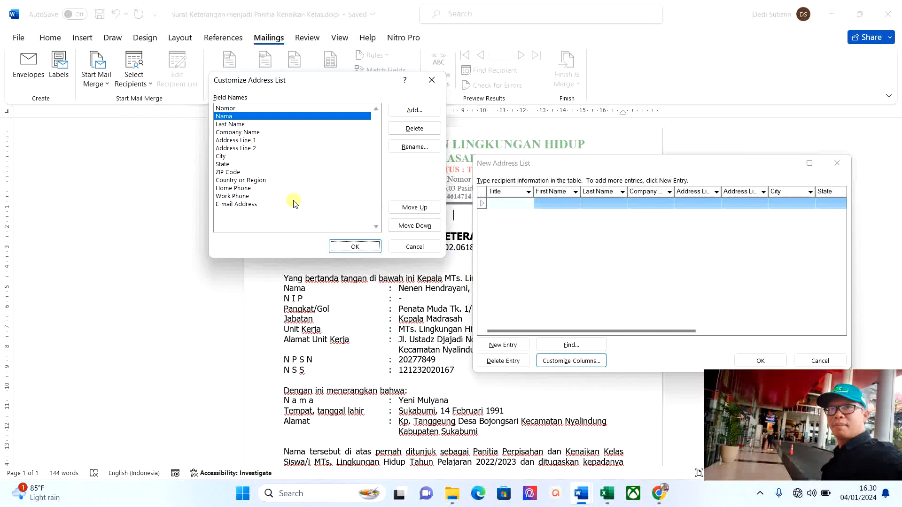
Rename Last Name to Tempat Tgl Lahir and Company Name to Alamat, and apply the columns.
{"action": "left_click", "coordinate": [235, 124]}
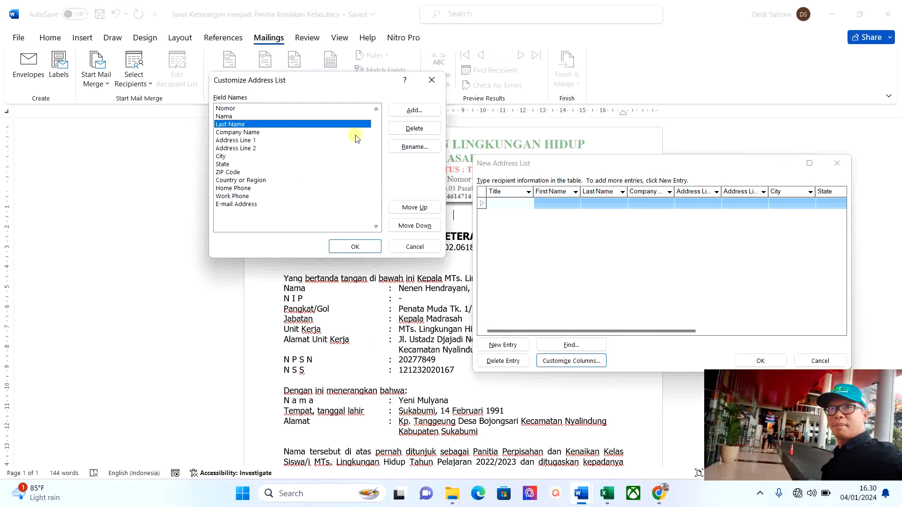
{"action": "left_click", "coordinate": [413, 147]}
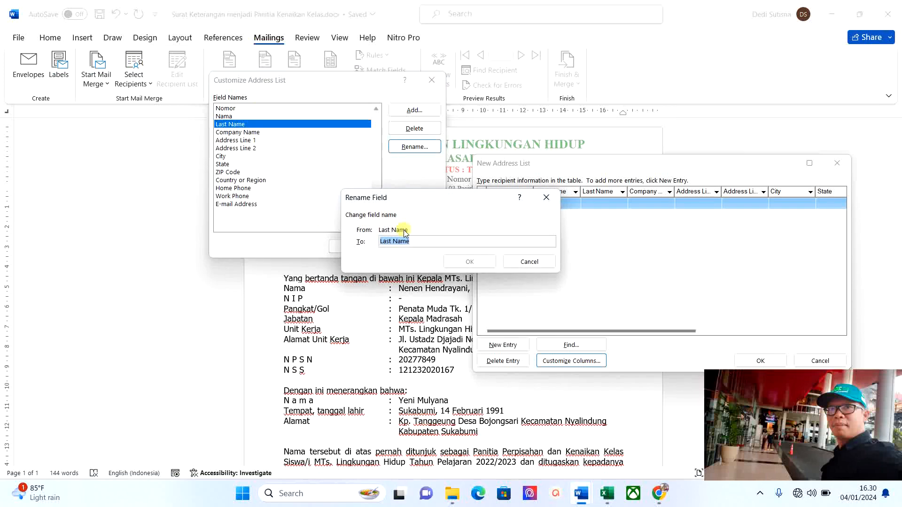
{"action": "type", "text": "Tempat Tgl Lahir"}
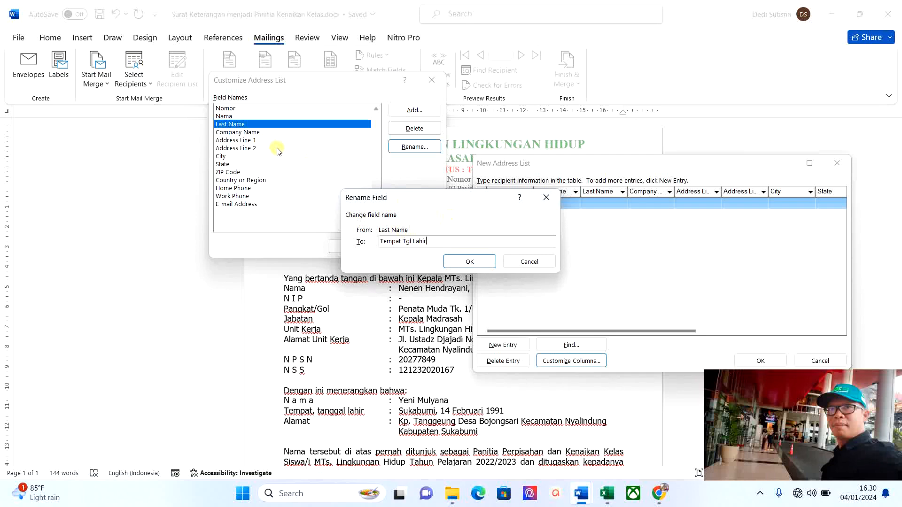
{"action": "left_click", "coordinate": [469, 261]}
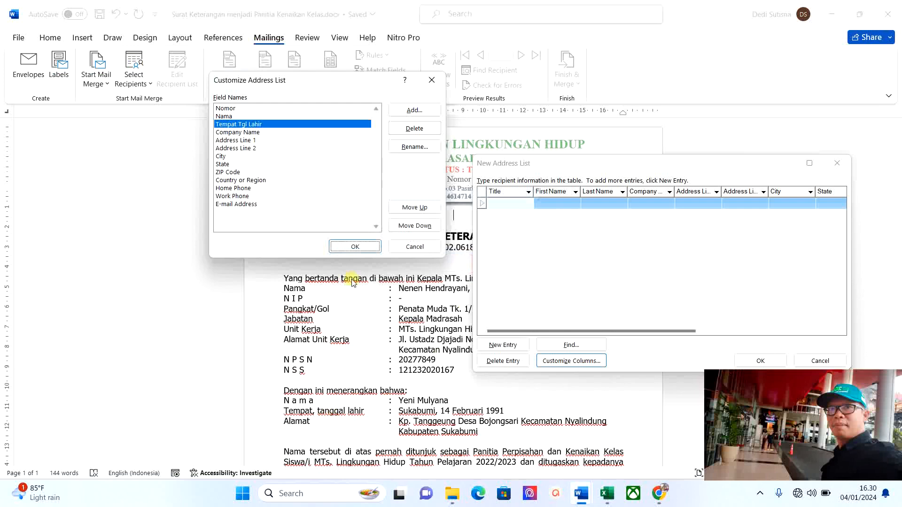
{"action": "left_click", "coordinate": [239, 133]}
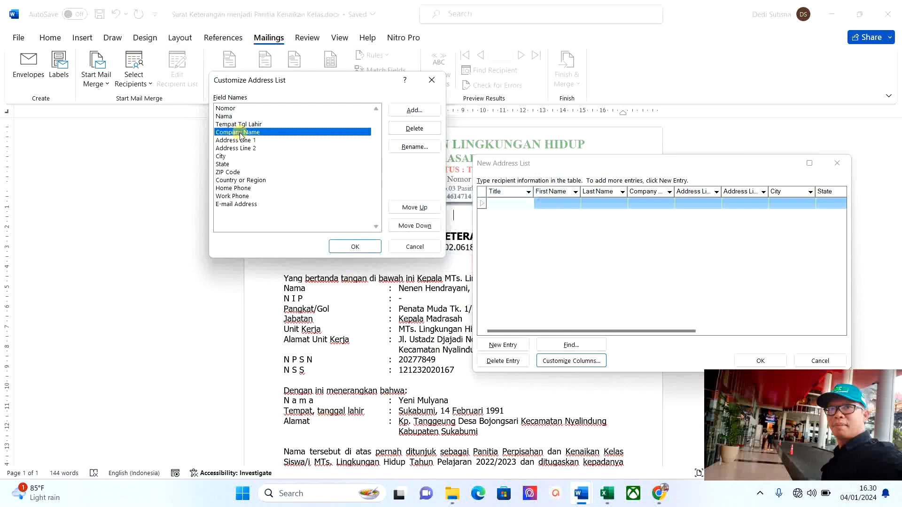
{"action": "left_click", "coordinate": [410, 150]}
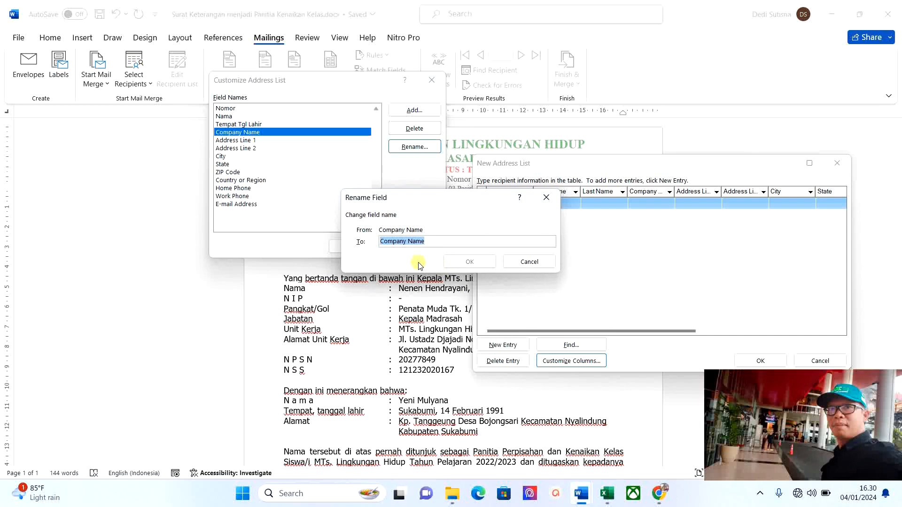
{"action": "type", "text": "Alamat"}
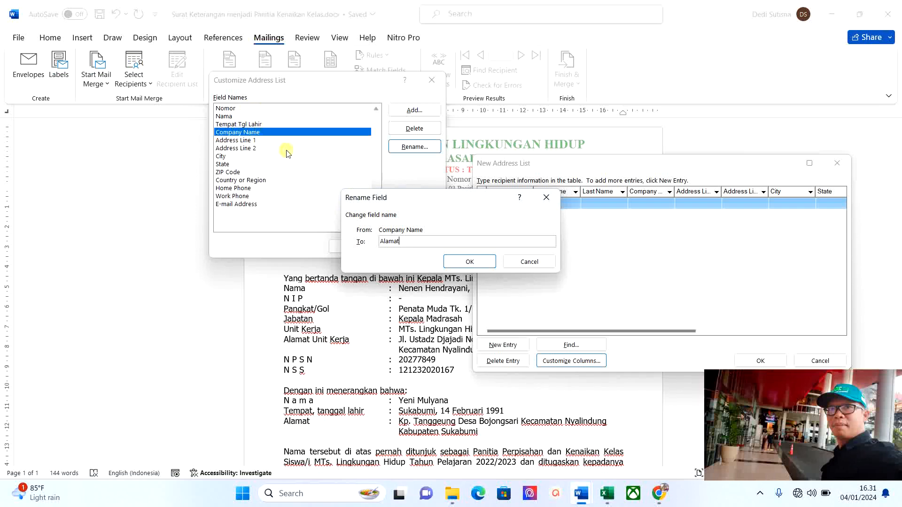
{"action": "left_click", "coordinate": [469, 262]}
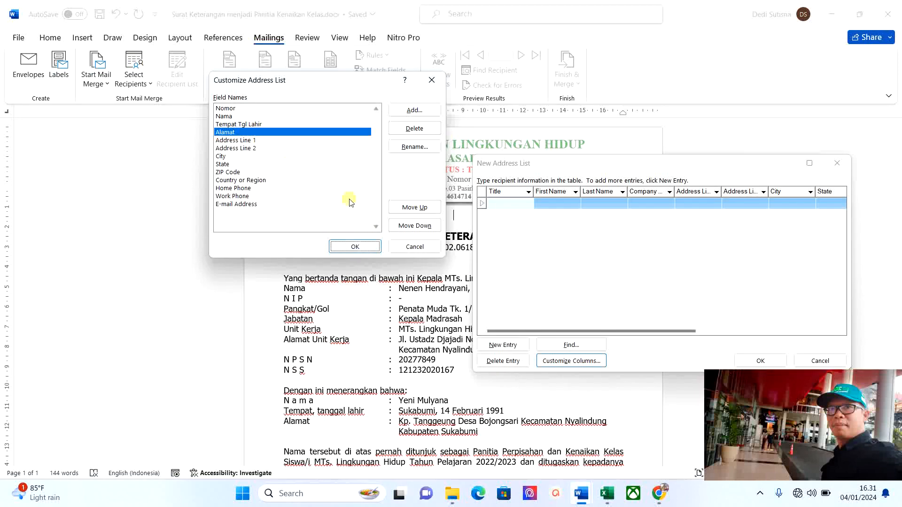
{"action": "left_click", "coordinate": [354, 247]}
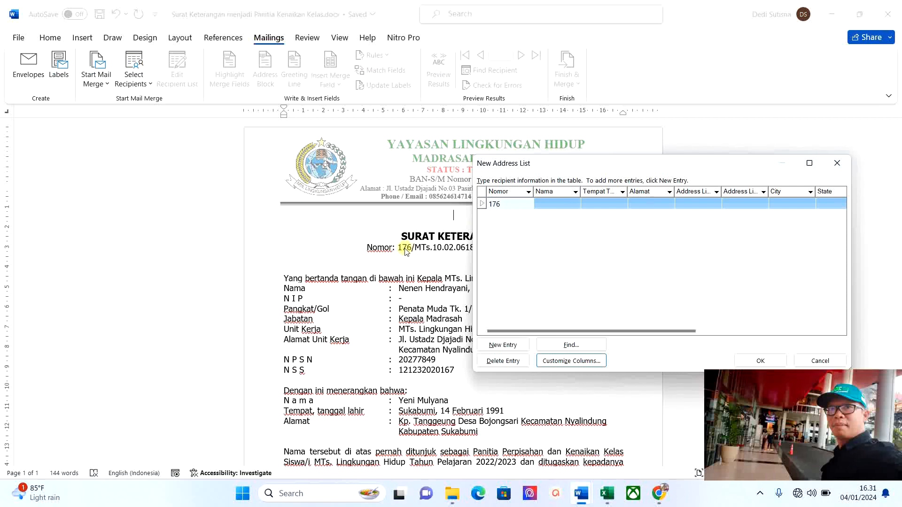
Enter record 176's recipient name, birthplace and birth date, and address, then add a new entry.
{"action": "left_click", "coordinate": [541, 205]}
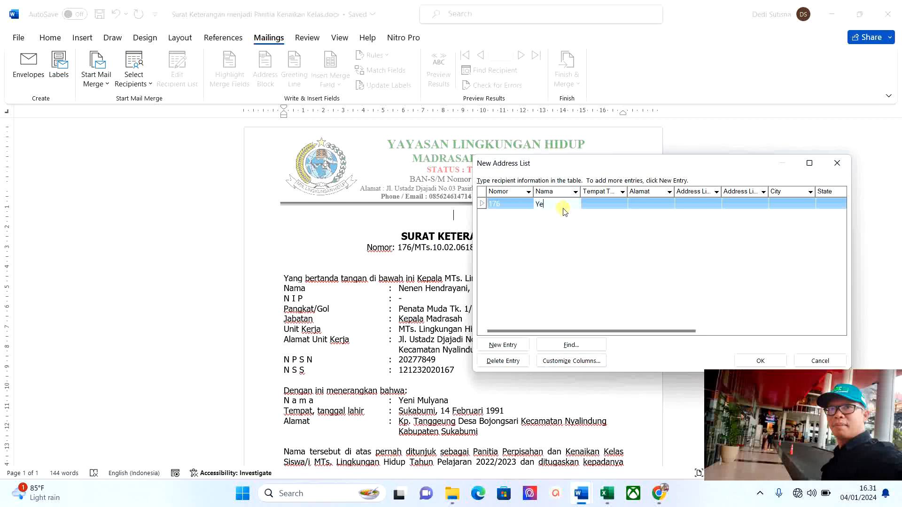
{"action": "left_click", "coordinate": [593, 205]}
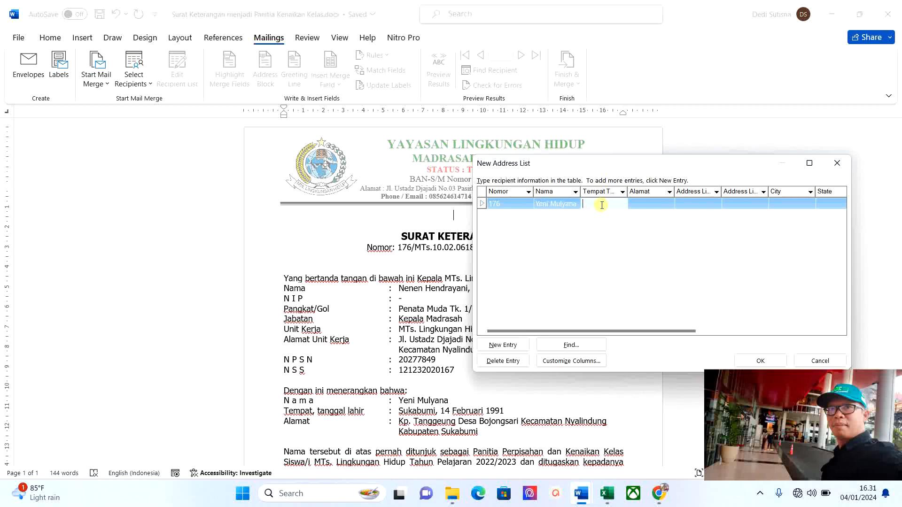
{"action": "left_click", "coordinate": [650, 204]}
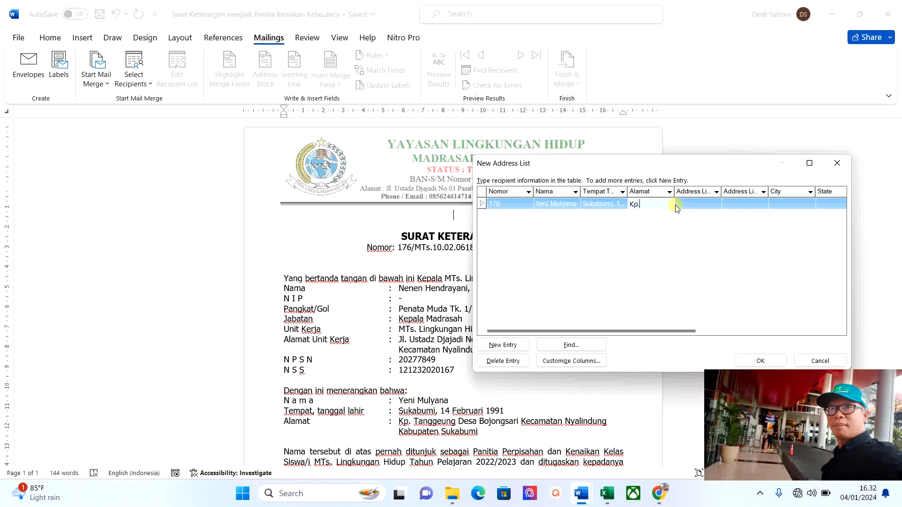
{"action": "left_click", "coordinate": [512, 344]}
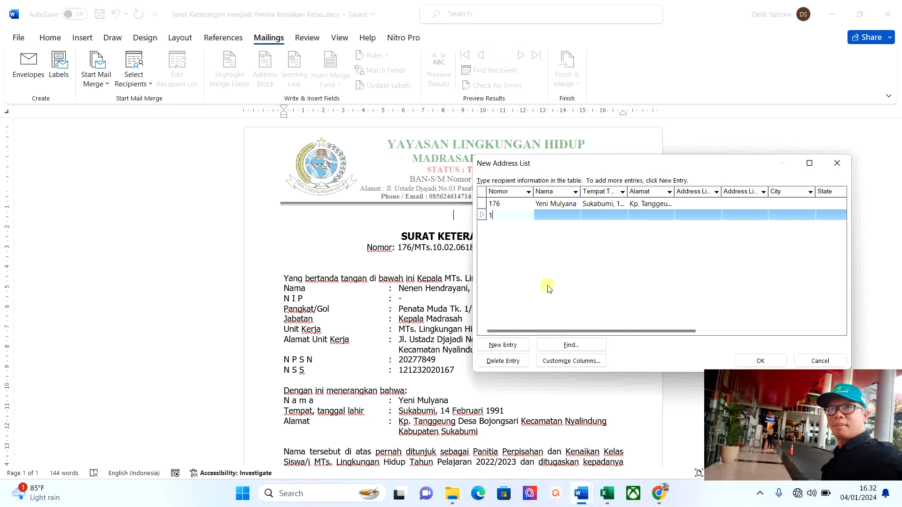
Fill record 177 with Nomor 177, the recipient's name, birthplace/date and address, then begin the next entry.
{"action": "type", "text": "77"}
{"action": "left_click", "coordinate": [547, 214]}
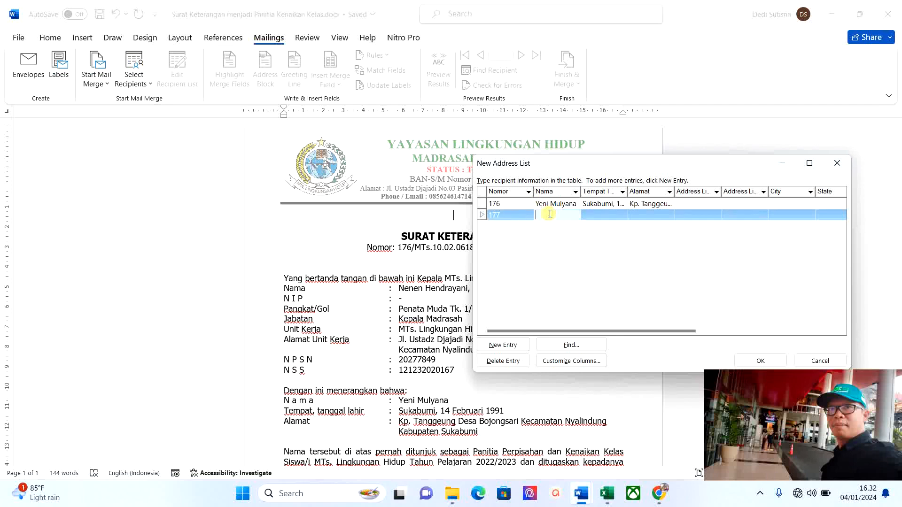
{"action": "key", "text": "Tab"}
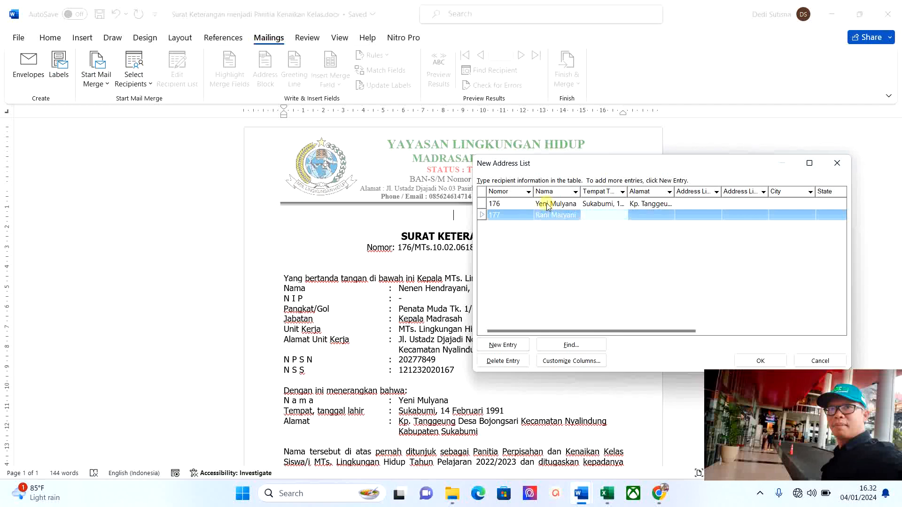
{"action": "type", "text": "Sukabumi"}
{"action": "type", "text": ", "}
{"action": "type", "text": "16"}
{"action": "type", "text": " Maret"}
{"action": "type", "text": " 19"}
{"action": "type", "text": "8"}
{"action": "type", "text": "5"}
{"action": "key", "text": "Tab"}
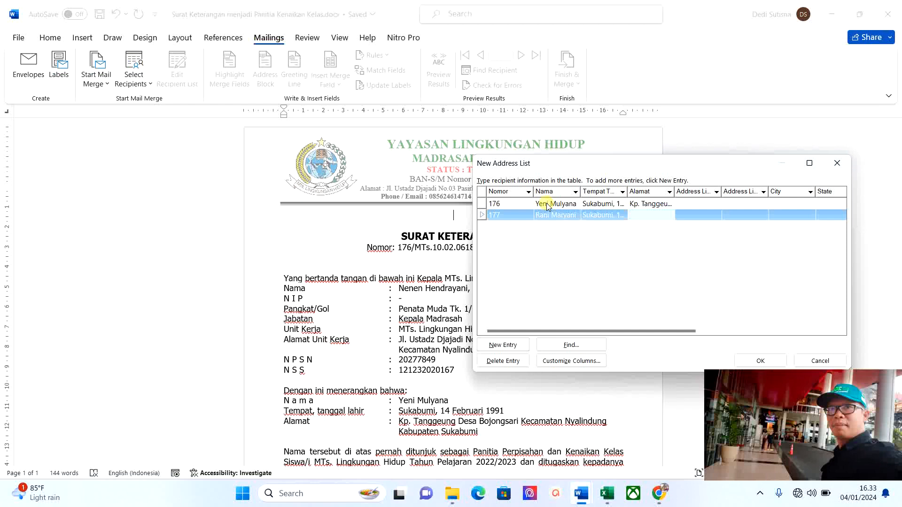
{"action": "key", "text": "Tab"}
{"action": "left_click", "coordinate": [516, 344]}
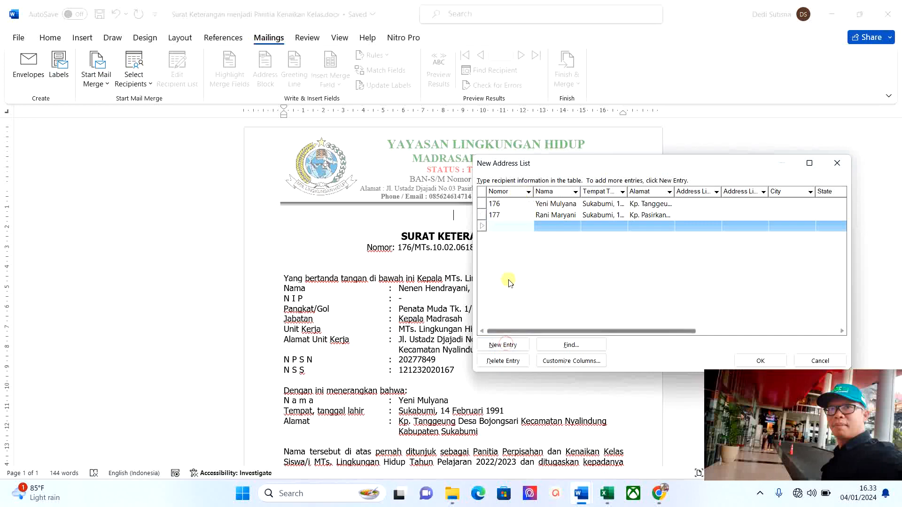
{"action": "type", "text": "178"}
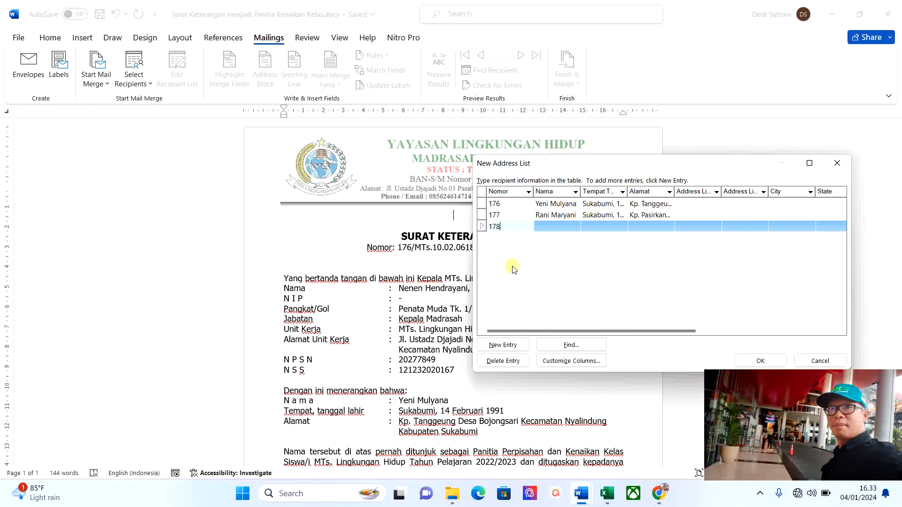
Enter record 178's recipient name, Sukabumi birthplace with March 1977 date, and address, then add an entry.
{"action": "left_click", "coordinate": [549, 227]}
{"action": "type", "text": "Mi"}
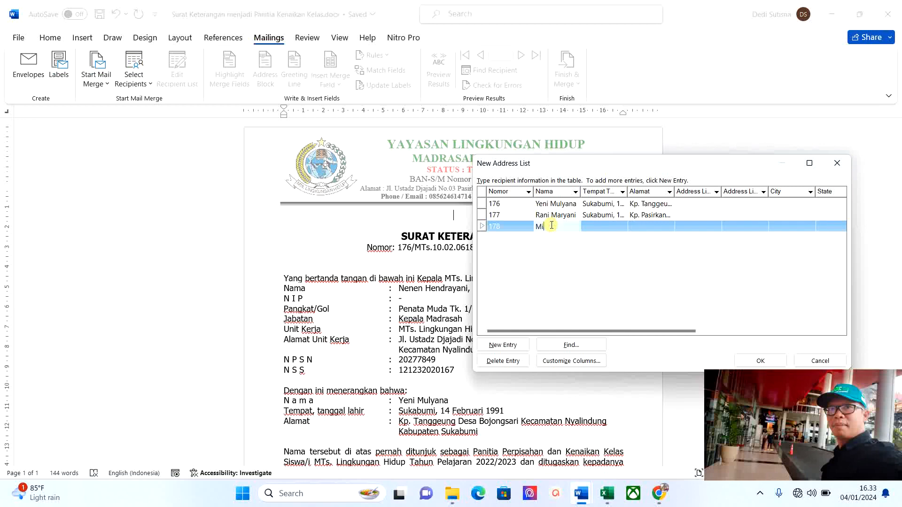
{"action": "type", "text": "tra"}
{"action": "key", "text": "Tab"}
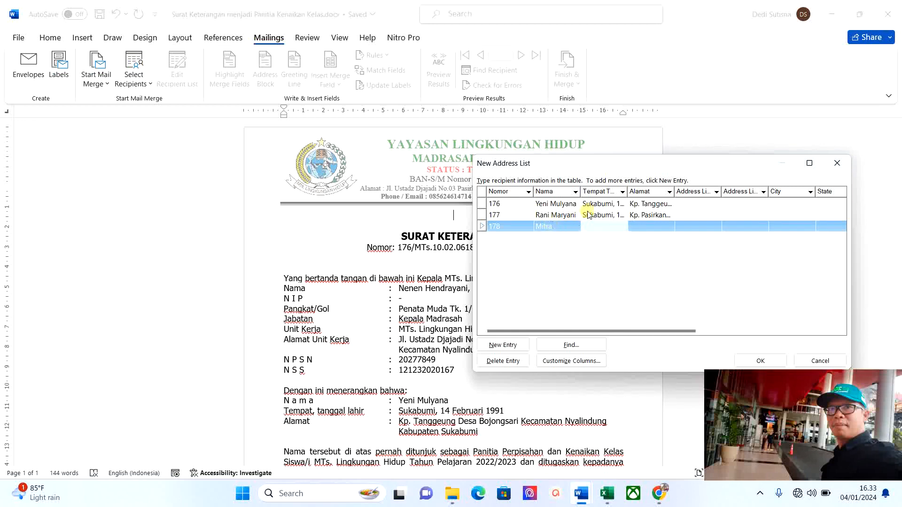
{"action": "type", "text": "Sukabum"}
{"action": "type", "text": "Ma"}
{"action": "type", "text": "ret "}
{"action": "type", "text": "19"}
{"action": "type", "text": "77"}
{"action": "key", "text": "Tab"}
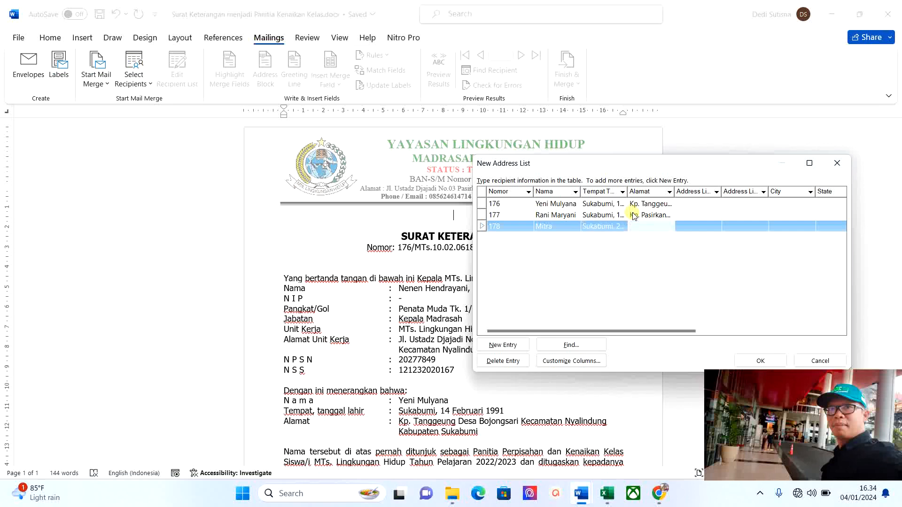
{"action": "left_click", "coordinate": [514, 349]}
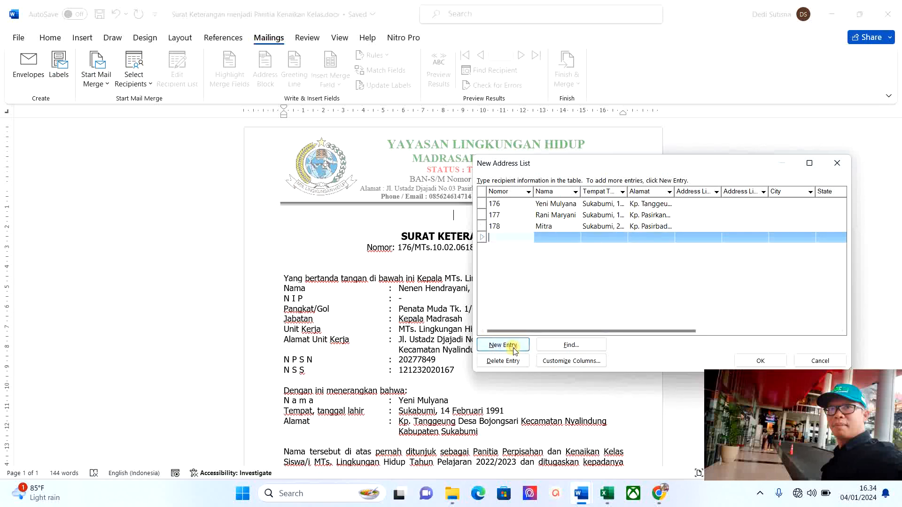
Fill record 179 with Nomor 179, a Sukabumi birthplace/date and a Kp. Pasirkandel address, then add a row.
{"action": "type", "text": "1"}
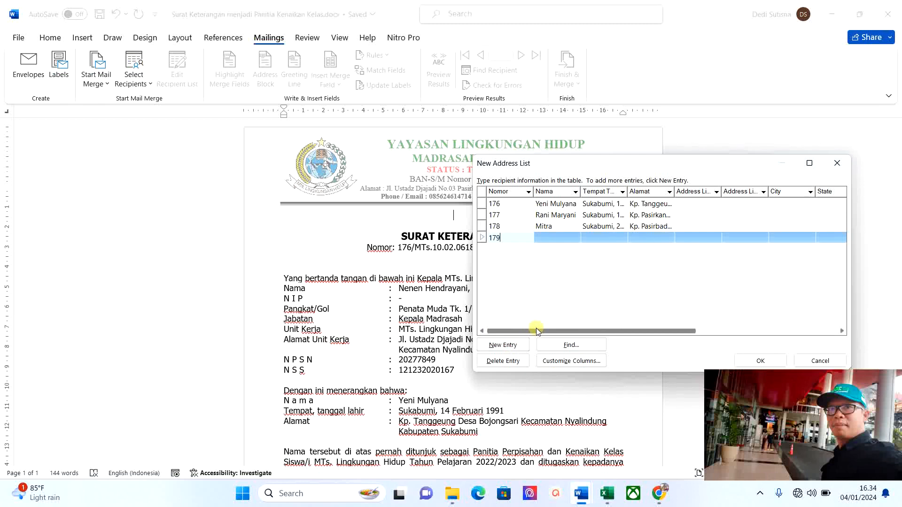
{"action": "type", "text": "79"}
{"action": "left_click", "coordinate": [549, 236]}
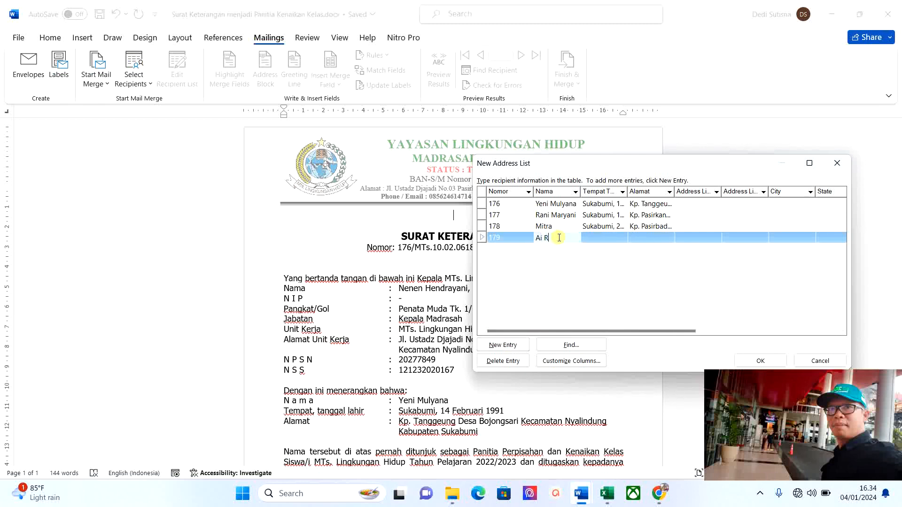
{"action": "key", "text": "Tab"}
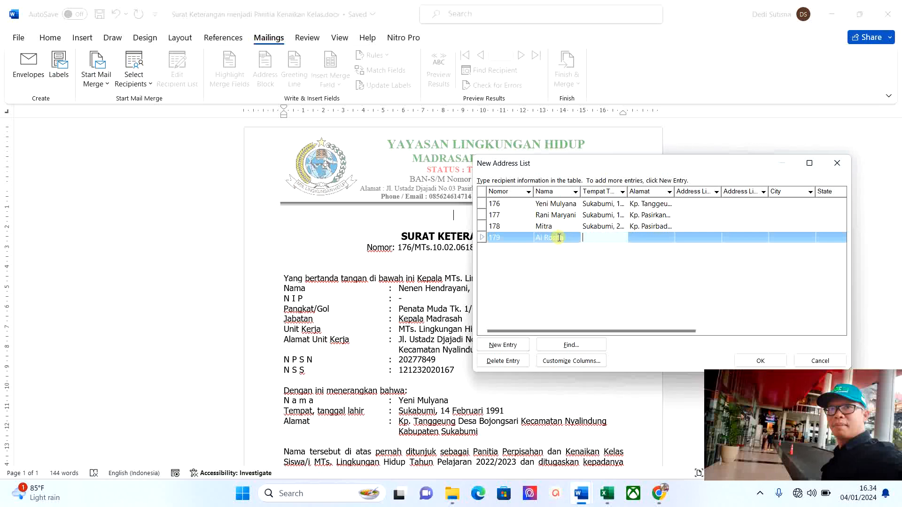
{"action": "type", "text": "S"}
{"action": "type", "text": "ukabumi, 04 April "}
{"action": "type", "text": "19"}
{"action": "type", "text": "7"}
{"action": "type", "text": "2"}
{"action": "left_click", "coordinate": [639, 238]}
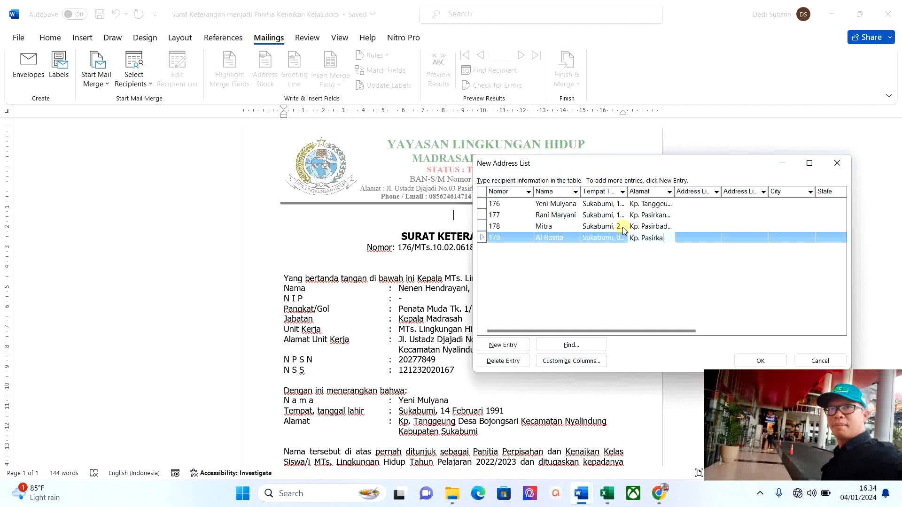
{"action": "left_click", "coordinate": [498, 248]}
{"action": "left_click", "coordinate": [618, 239]}
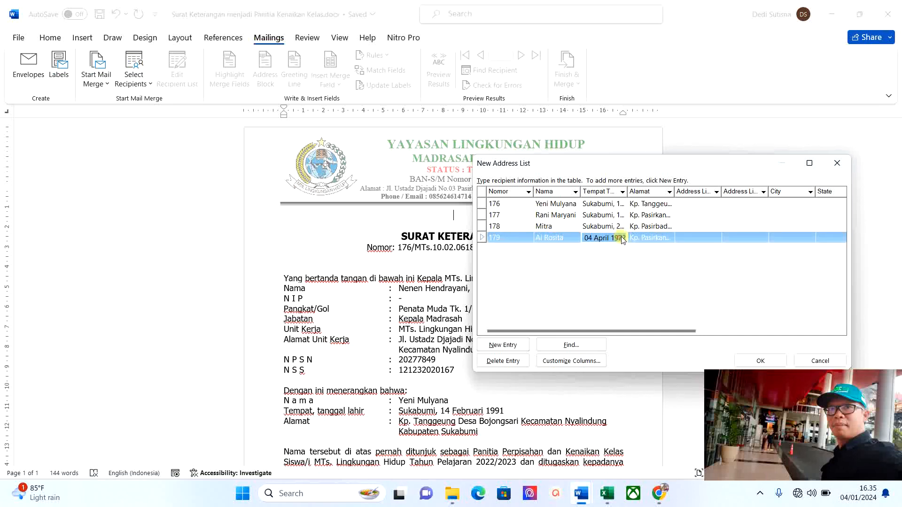
{"action": "left_click", "coordinate": [642, 240]}
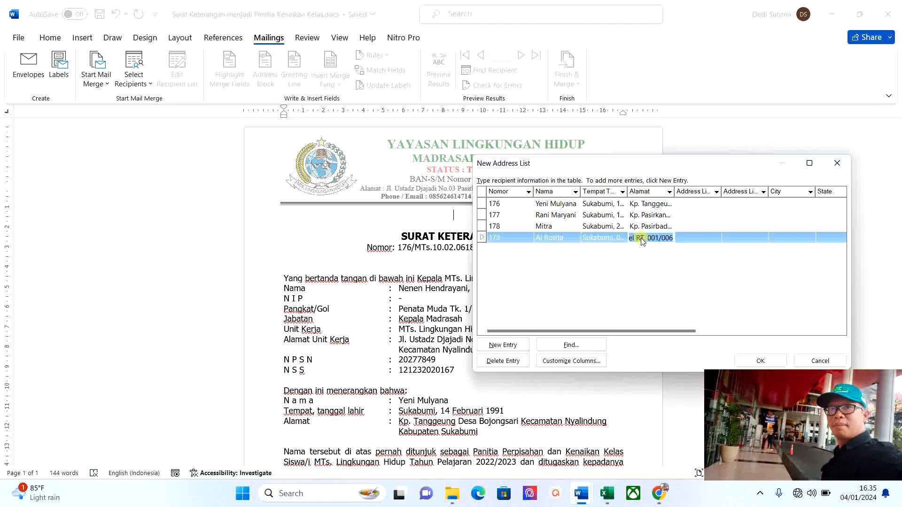
{"action": "left_click", "coordinate": [513, 348]}
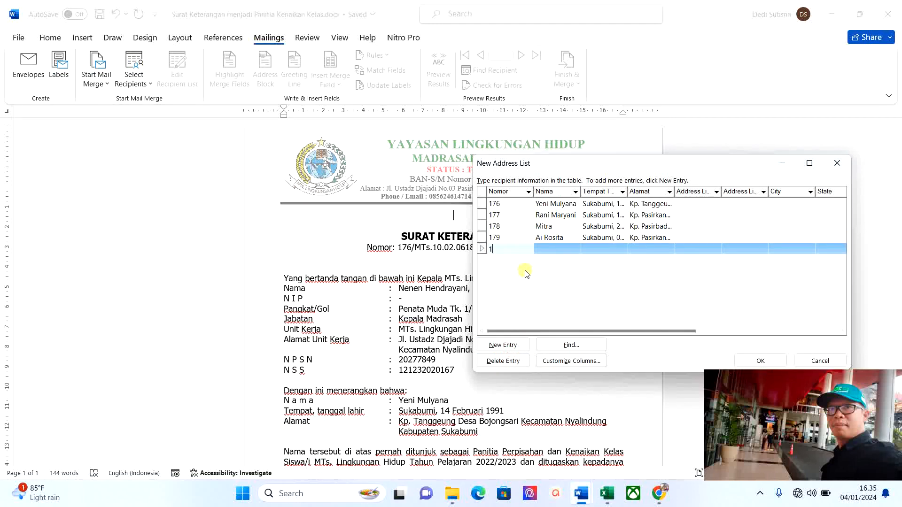
Enter record 180 with an October 1979 birth date and a Kp. address, then confirm the list with OK.
{"action": "type", "text": "180"}
{"action": "key", "text": "Tab"}
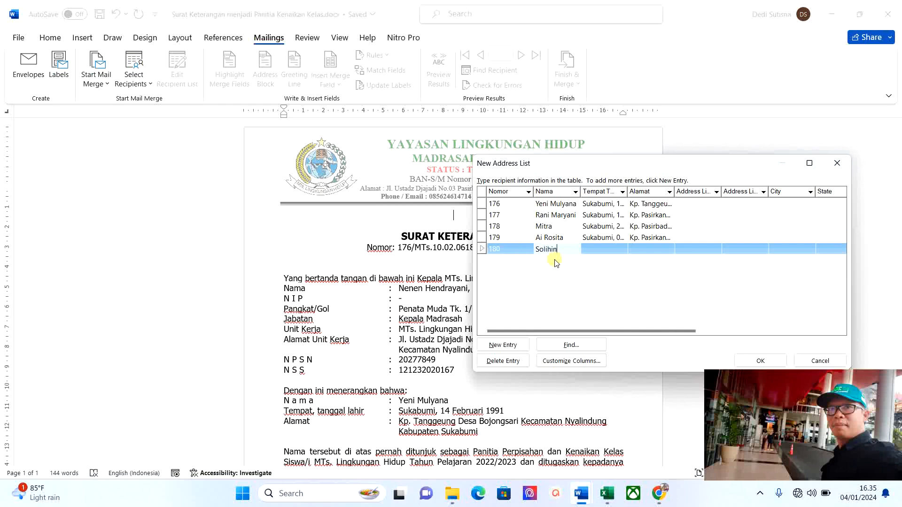
{"action": "key", "text": "Tab"}
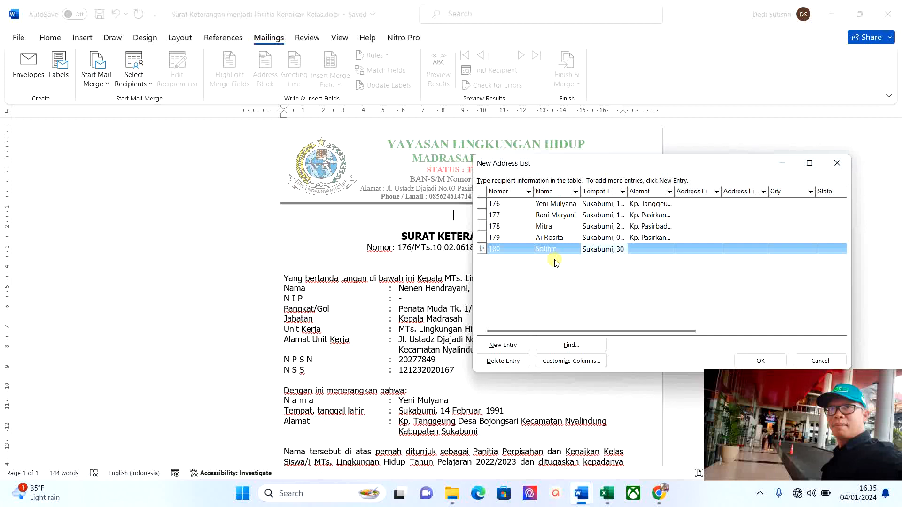
{"action": "type", "text": "Oktober 1979"}
{"action": "key", "text": "Tab"}
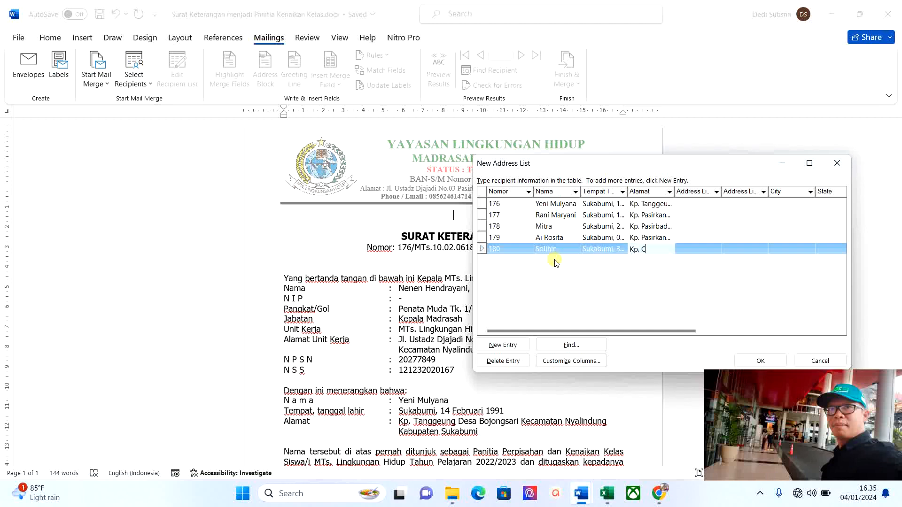
{"action": "left_click", "coordinate": [570, 282]}
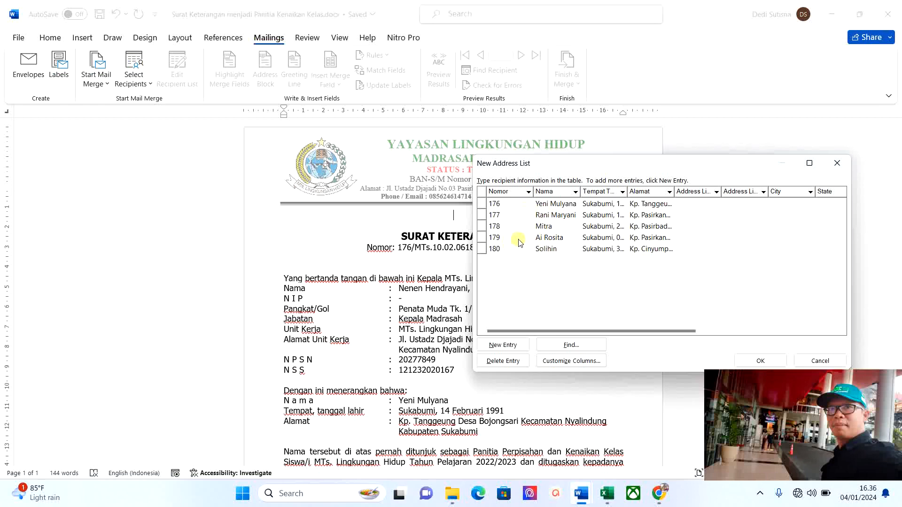
{"action": "left_click", "coordinate": [760, 360]}
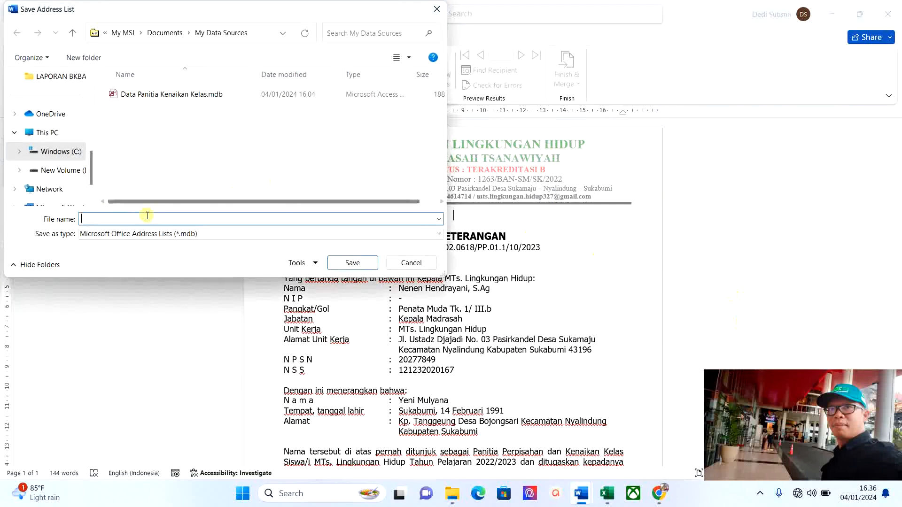
Save the address list as 'Data Panitia Kenaikan Kelas 2.mdb' in My Data Sources.
{"action": "left_click", "coordinate": [154, 96]}
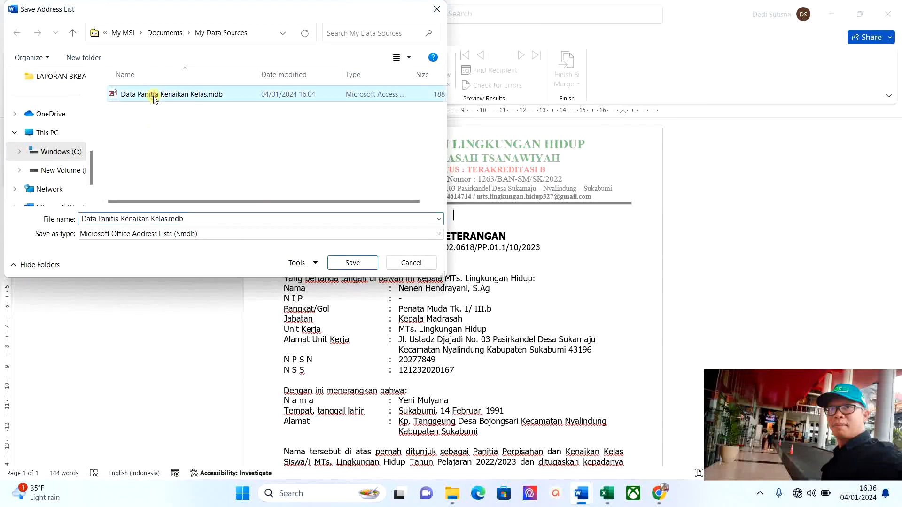
{"action": "left_click", "coordinate": [169, 221]}
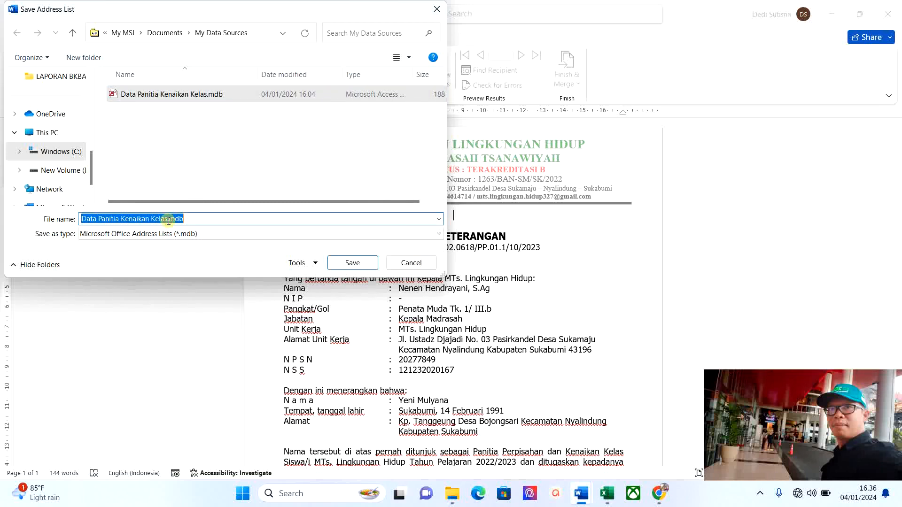
{"action": "left_click_drag", "start_coordinate": [168, 221], "coordinate": [212, 222]}
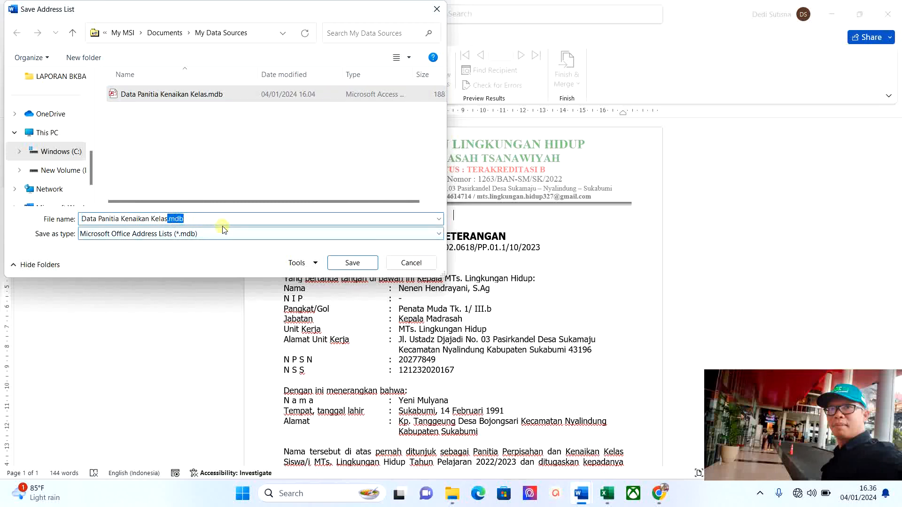
{"action": "type", "text": "2"}
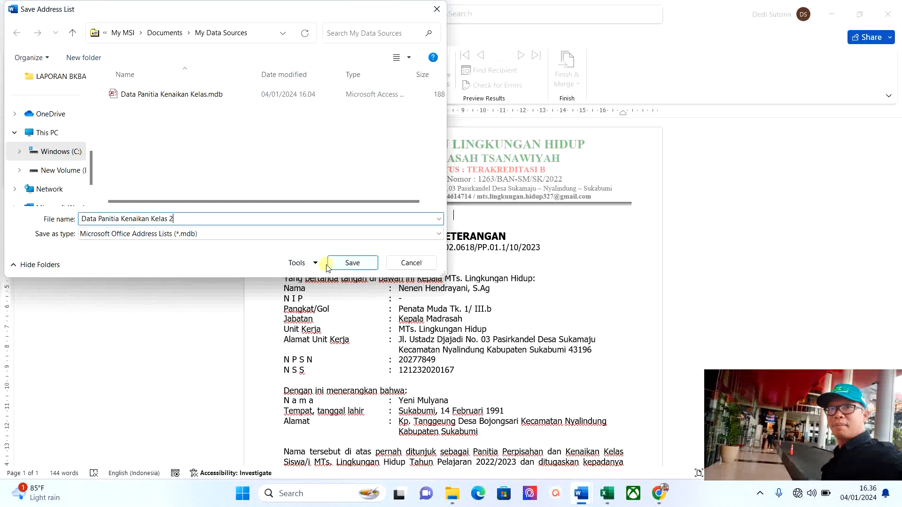
{"action": "left_click", "coordinate": [352, 262]}
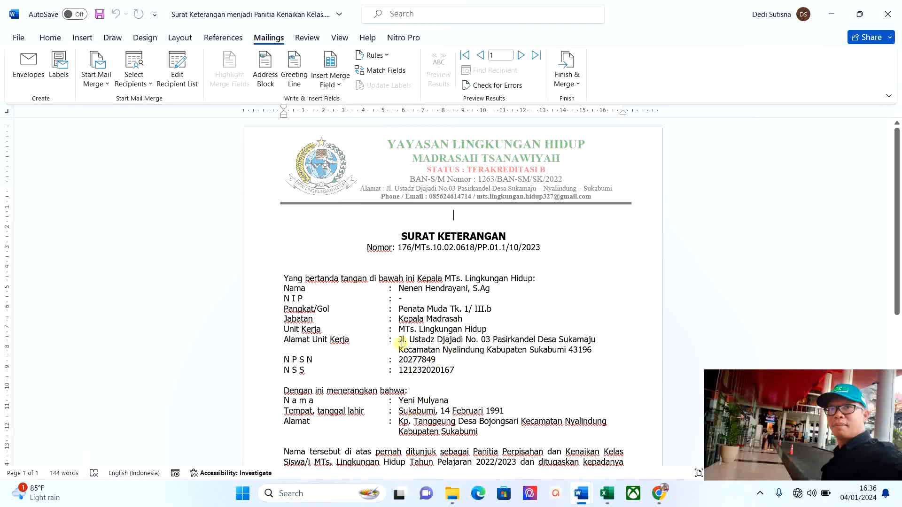
Replace the letter number 176 and the recipient's name with the Nomor and Nama merge fields.
{"action": "left_click_drag", "start_coordinate": [399, 246], "coordinate": [412, 248]}
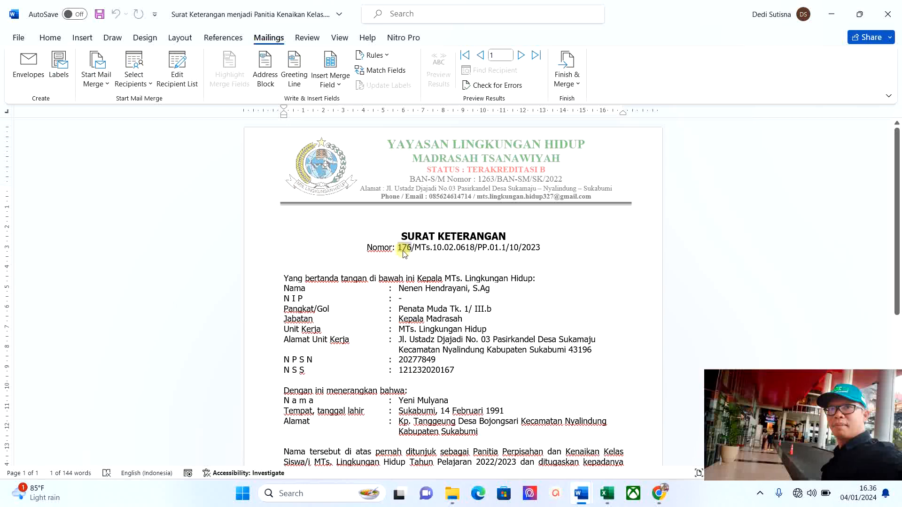
{"action": "left_click", "coordinate": [334, 89]}
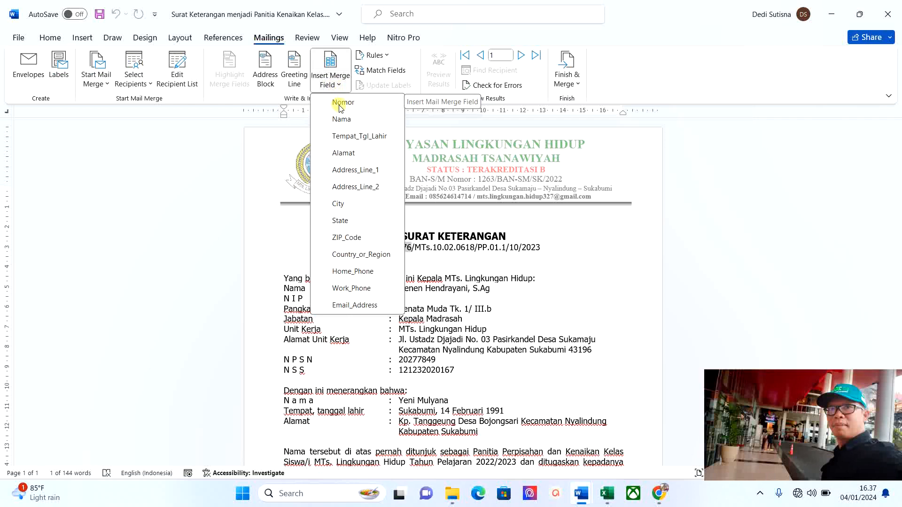
{"action": "left_click", "coordinate": [341, 104]}
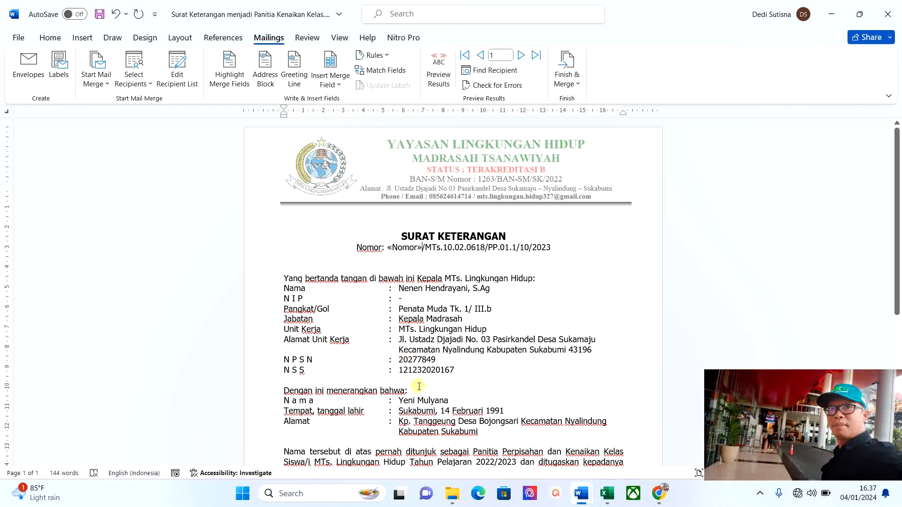
{"action": "left_click_drag", "start_coordinate": [397, 401], "coordinate": [441, 400]}
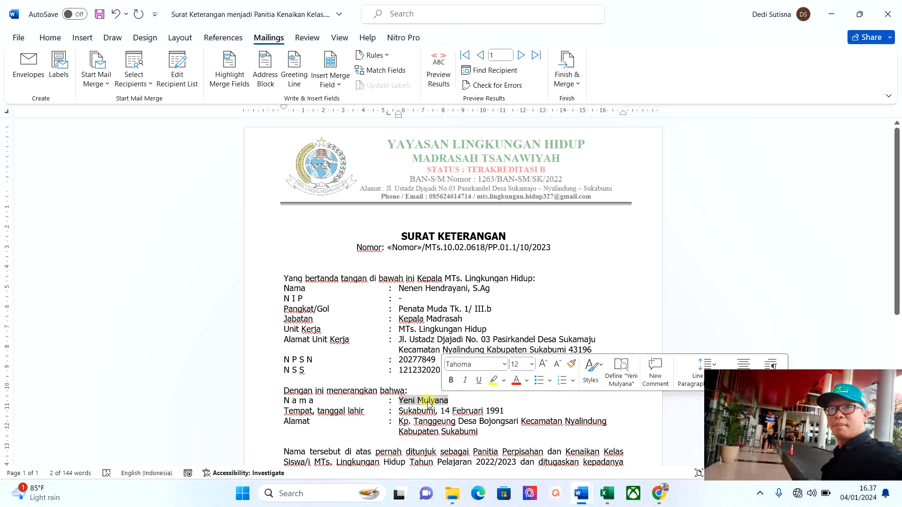
{"action": "left_click", "coordinate": [339, 85]}
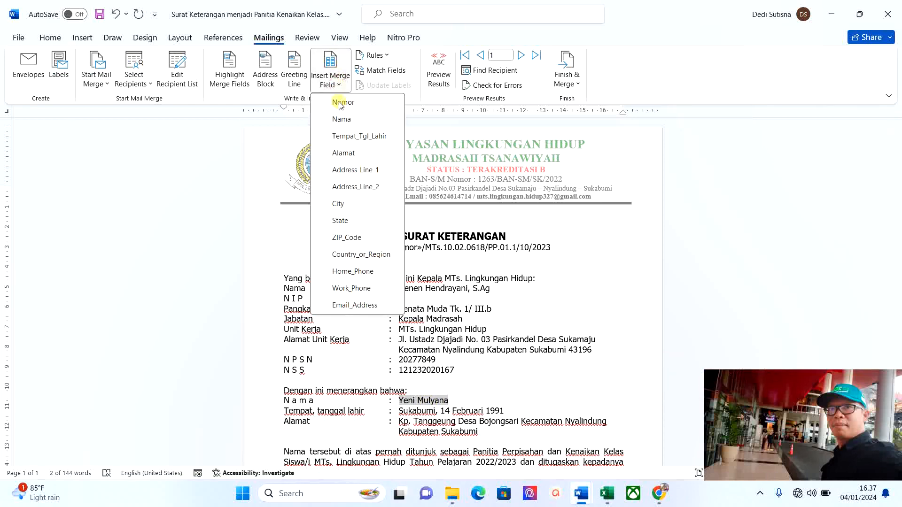
{"action": "left_click", "coordinate": [340, 119]}
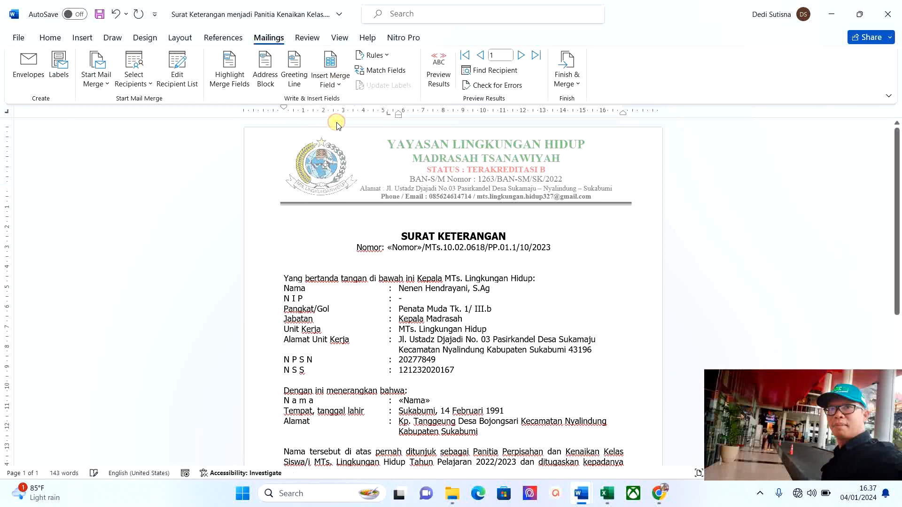
Replace the birth place and date and first address words with Tempat_Tgl_Lahir and Alamat fields.
{"action": "left_click_drag", "start_coordinate": [400, 411], "coordinate": [499, 413]}
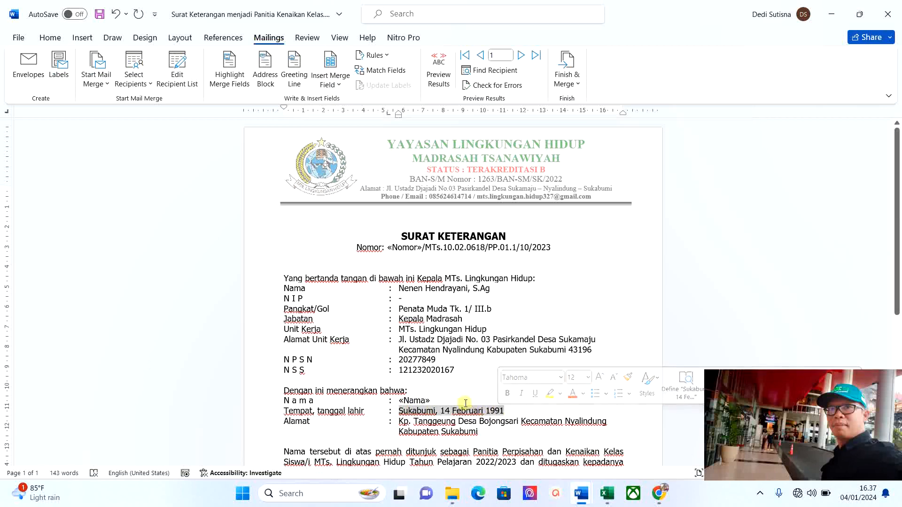
{"action": "left_click", "coordinate": [336, 82]}
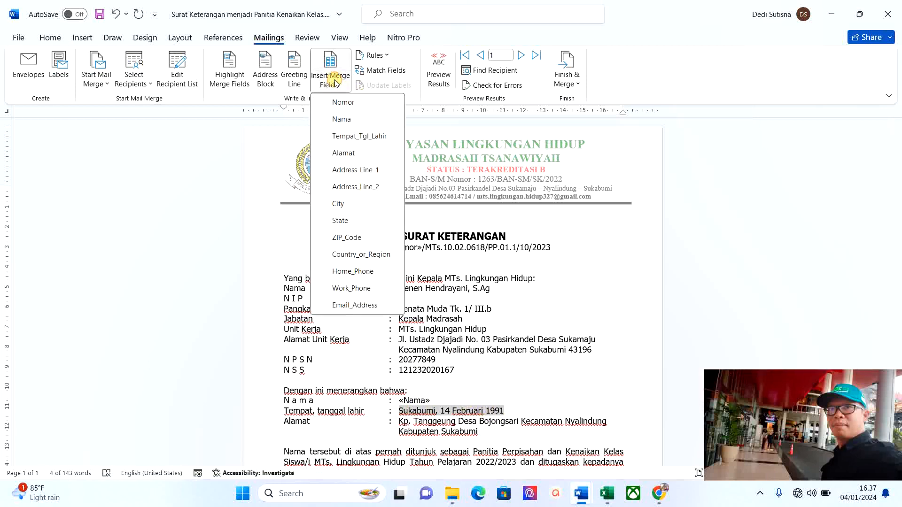
{"action": "left_click", "coordinate": [349, 139]}
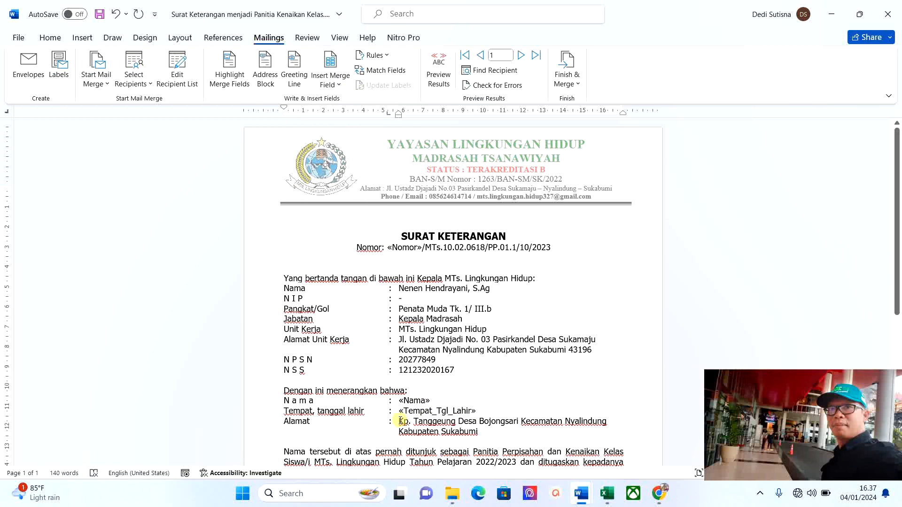
{"action": "left_click_drag", "start_coordinate": [398, 421], "coordinate": [456, 421]}
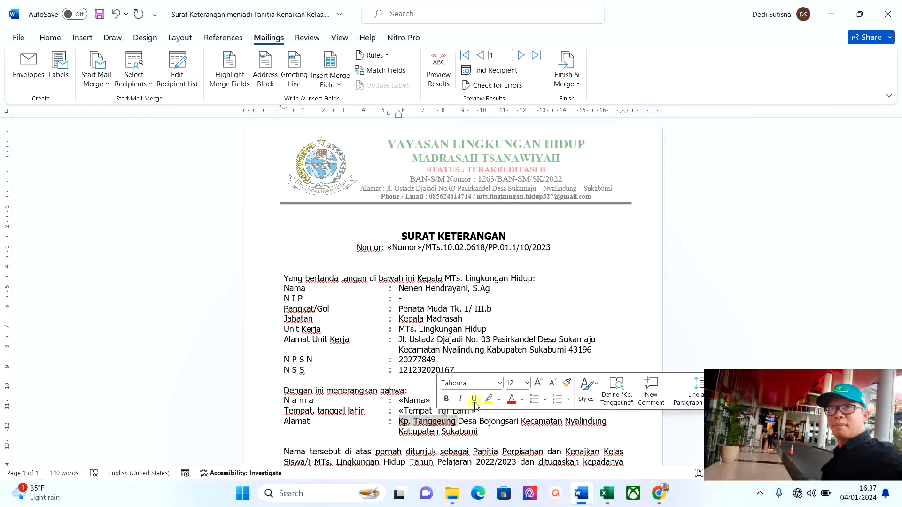
{"action": "left_click", "coordinate": [413, 423]}
{"action": "left_click_drag", "start_coordinate": [399, 421], "coordinate": [455, 425]}
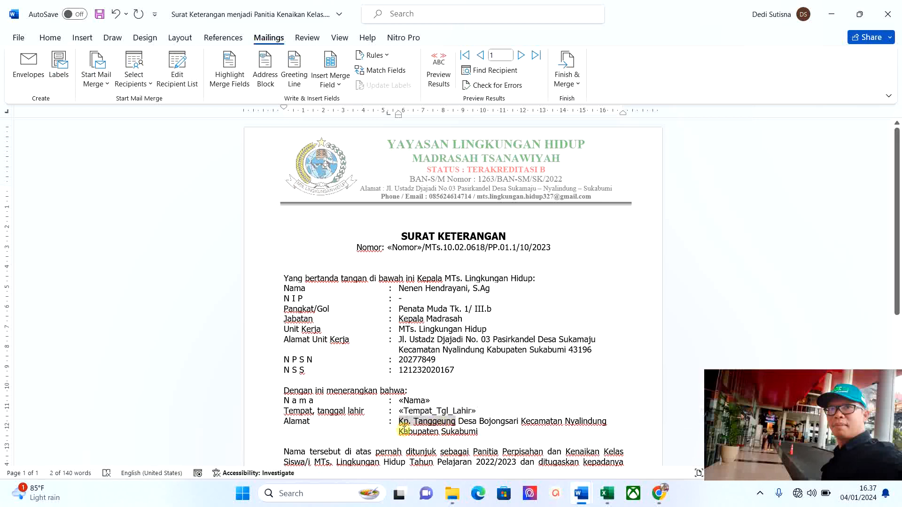
{"action": "left_click", "coordinate": [340, 84]}
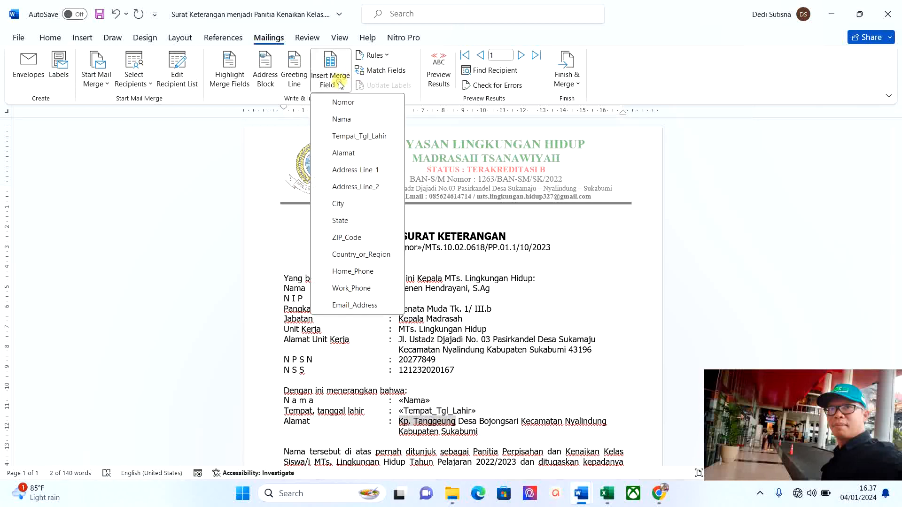
{"action": "left_click", "coordinate": [350, 155]}
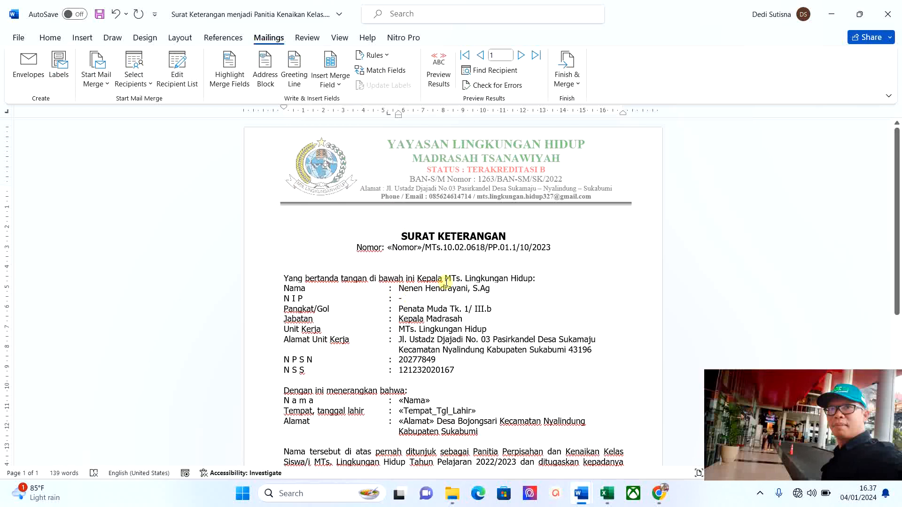
Turn on Preview Results and step through records 1 to 5, then back toward record 1.
{"action": "left_click", "coordinate": [443, 78]}
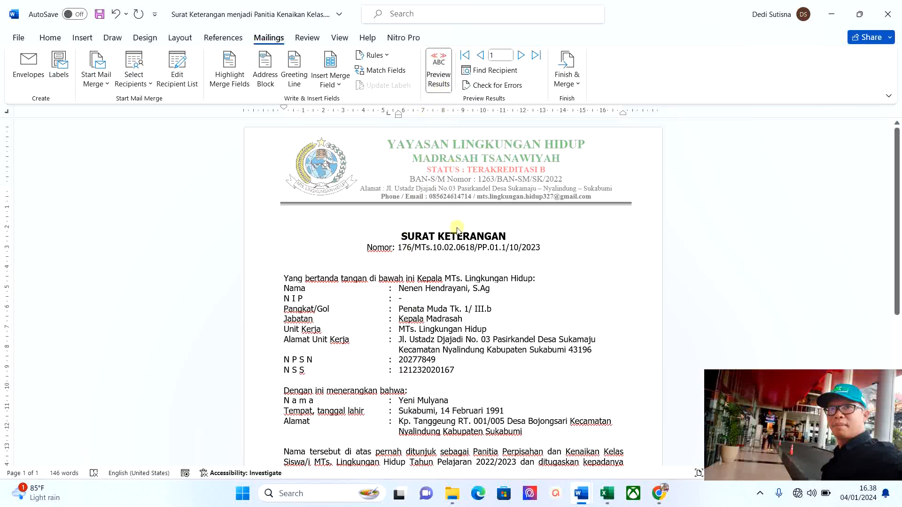
{"action": "left_click", "coordinate": [522, 56]}
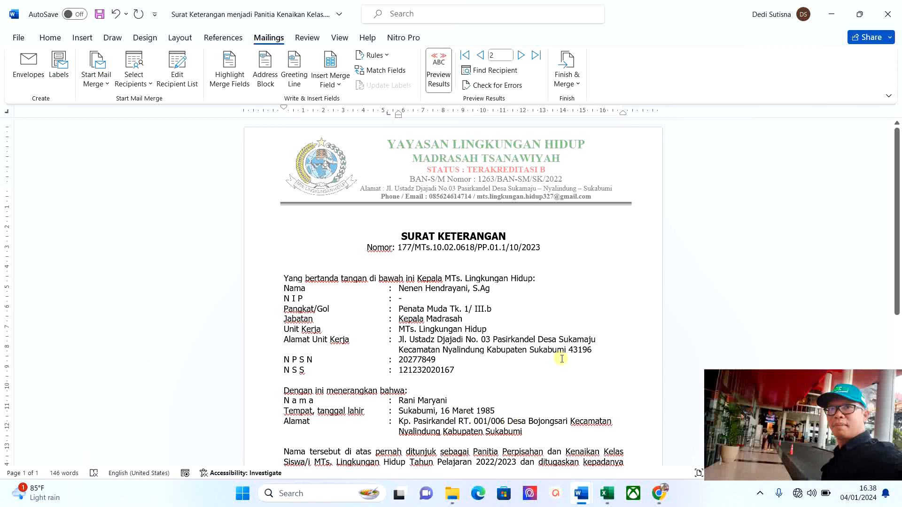
{"action": "left_click", "coordinate": [521, 56]}
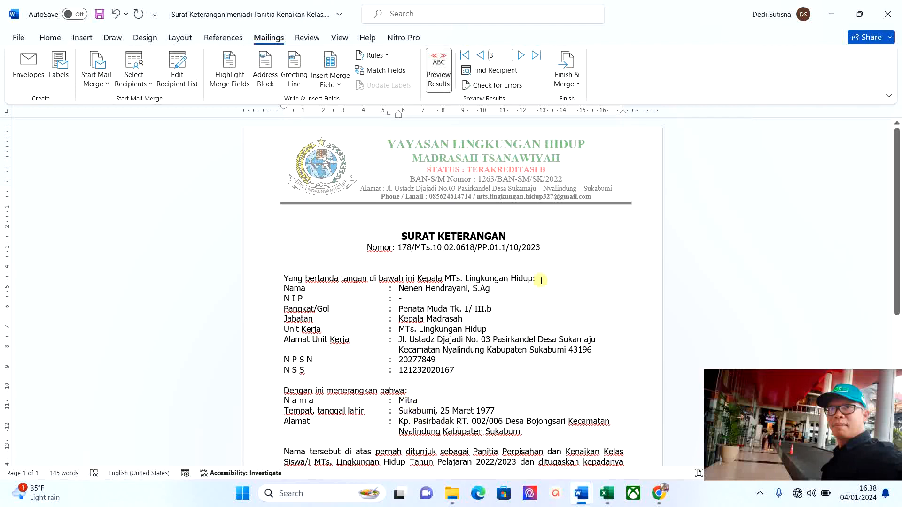
{"action": "left_click", "coordinate": [521, 55]}
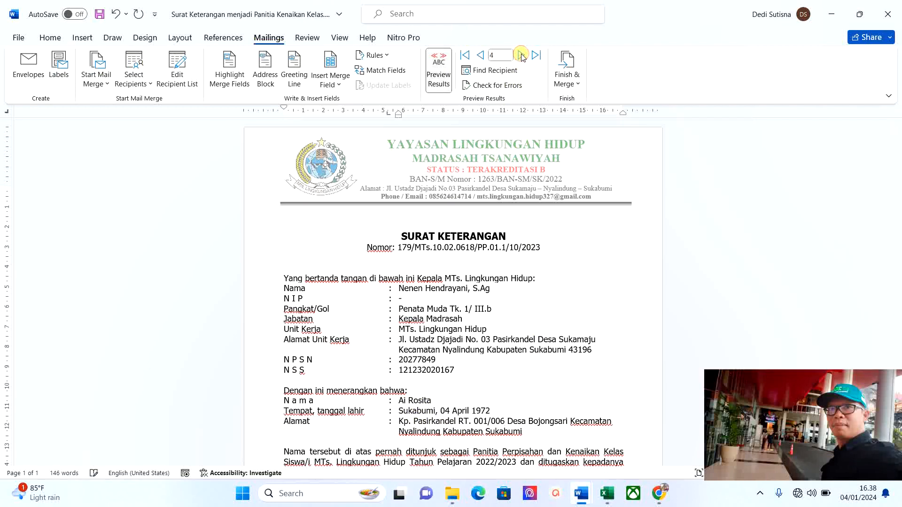
{"action": "left_click", "coordinate": [521, 55]}
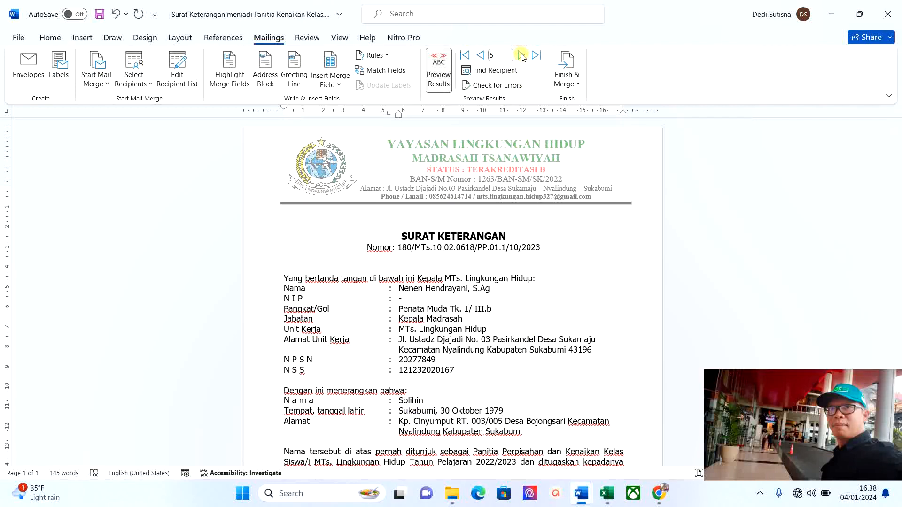
{"action": "left_click", "coordinate": [480, 55]}
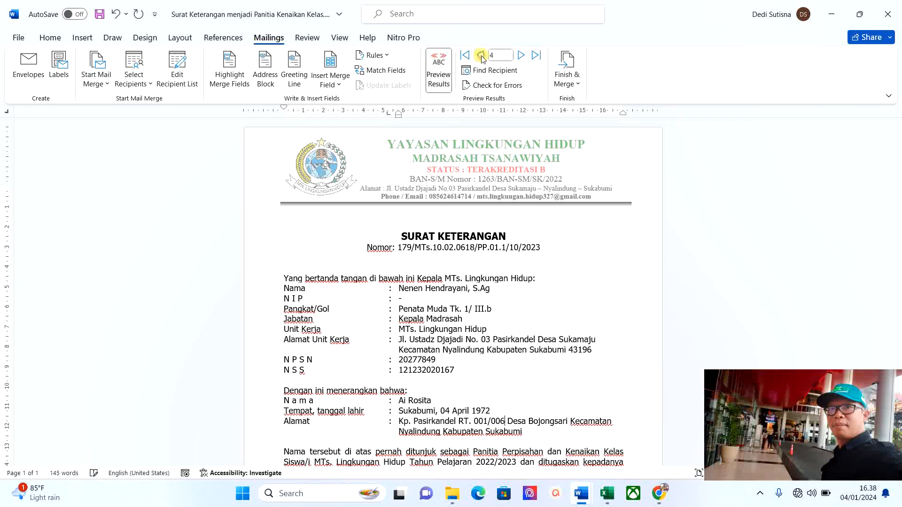
{"action": "left_click", "coordinate": [480, 55]}
{"action": "left_click", "coordinate": [480, 55]}
{"action": "left_click", "coordinate": [480, 55]}
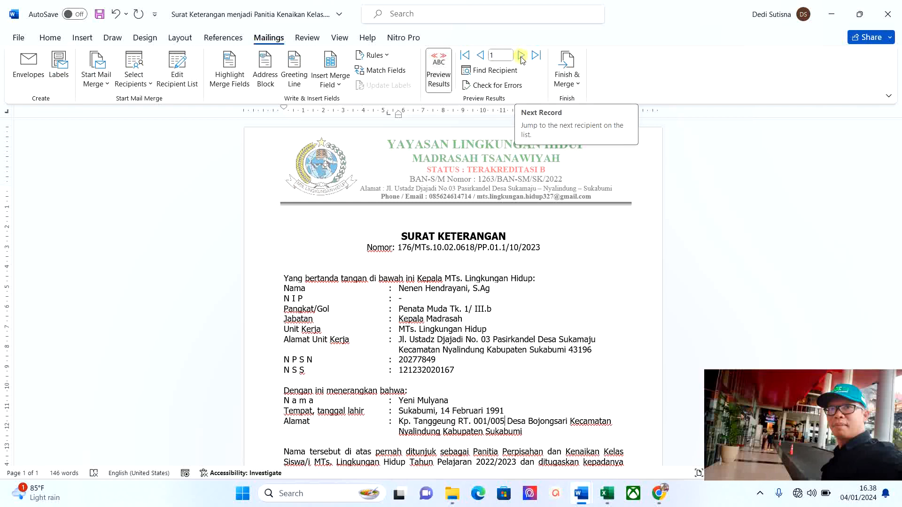
Step forward again to record 5, then back to record 1 showing number 176.
{"action": "left_click", "coordinate": [521, 56]}
{"action": "left_click", "coordinate": [521, 56]}
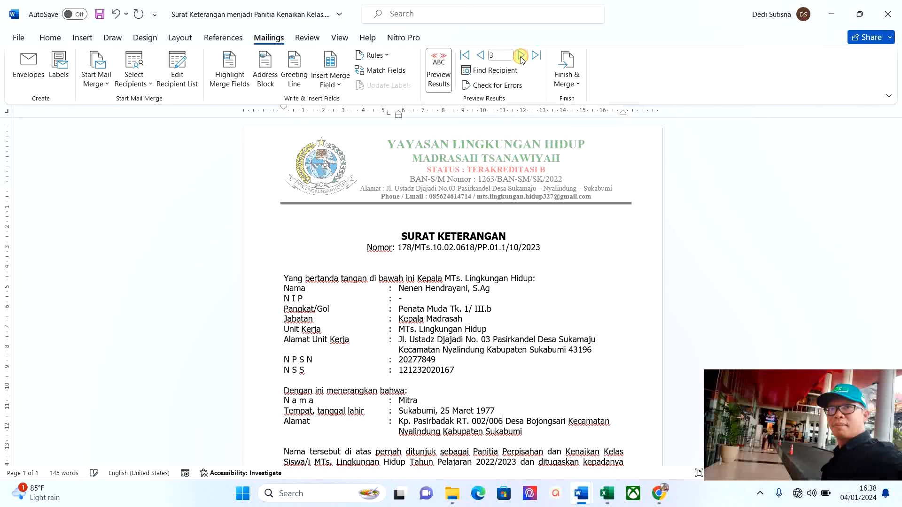
{"action": "left_click", "coordinate": [521, 56]}
{"action": "left_click", "coordinate": [521, 56]}
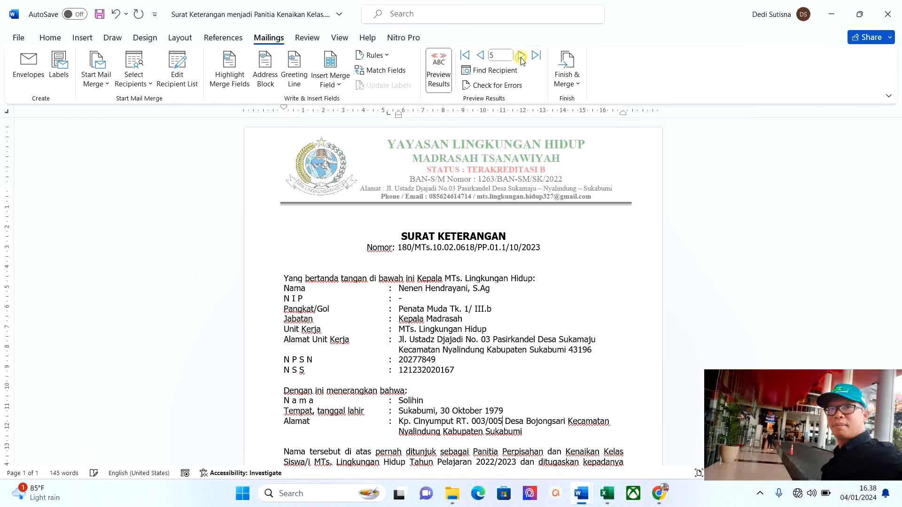
{"action": "left_click", "coordinate": [481, 57]}
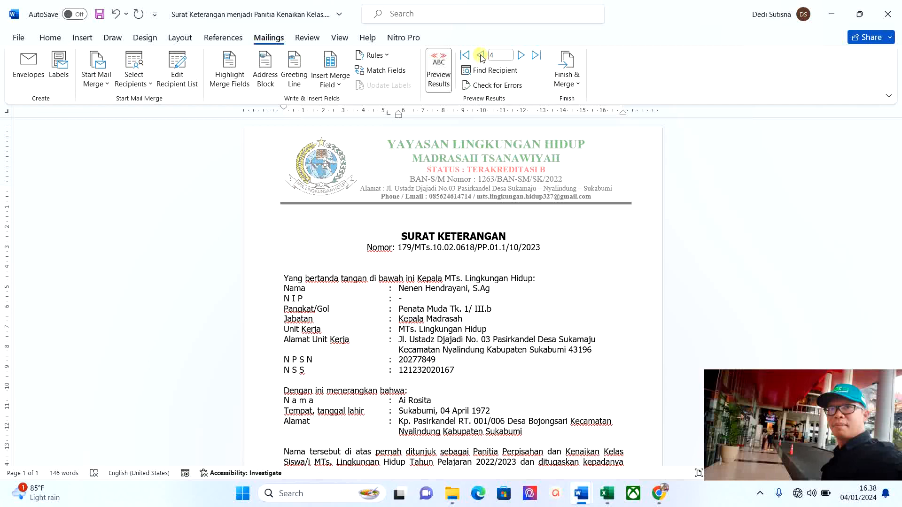
{"action": "left_click", "coordinate": [481, 57]}
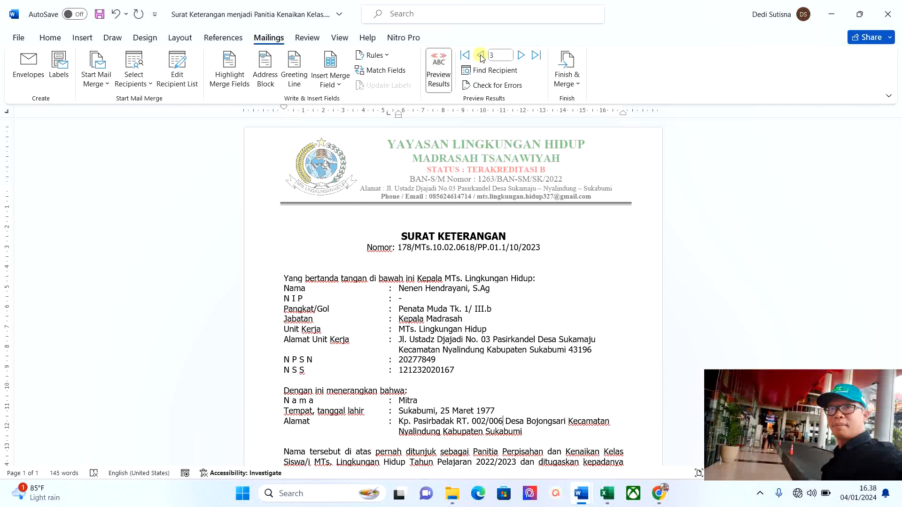
{"action": "left_click", "coordinate": [481, 57]}
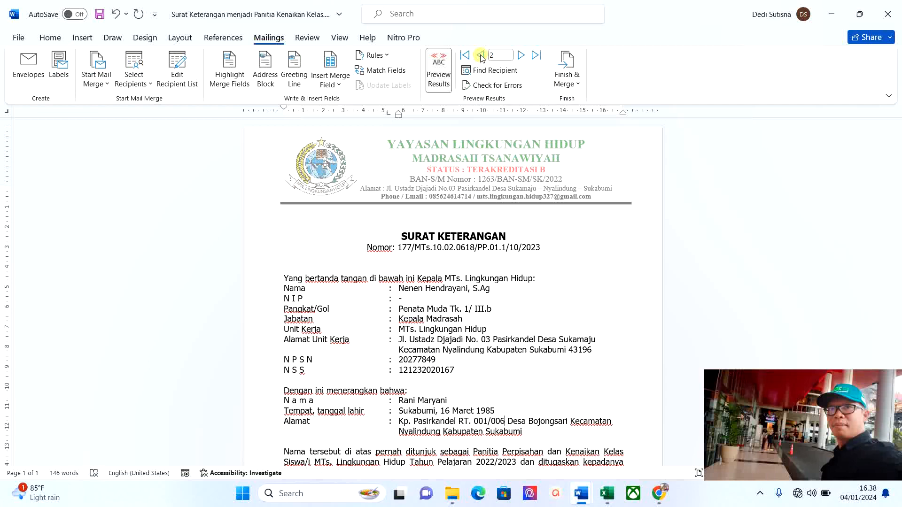
{"action": "left_click", "coordinate": [481, 56]}
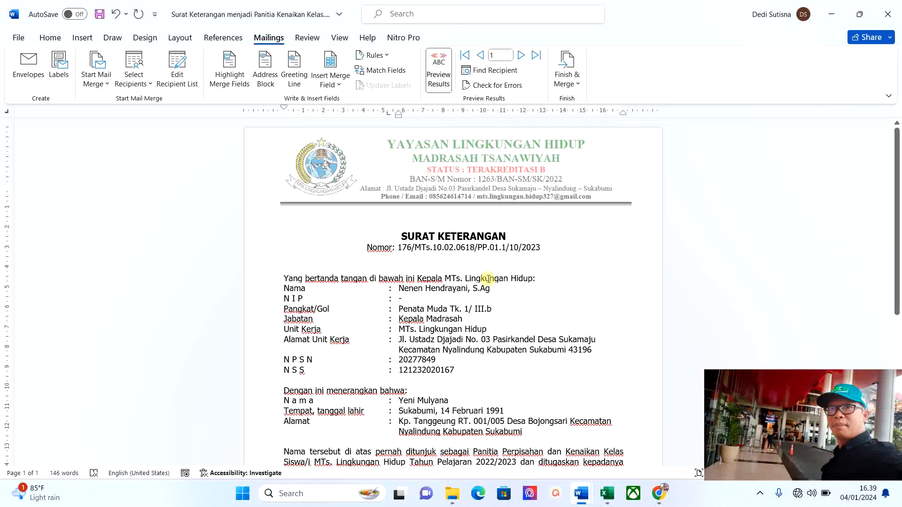
{"action": "scroll", "coordinate": [476, 212], "scroll_direction": "down", "scroll_amount": 1}
{"action": "scroll", "coordinate": [473, 188], "scroll_direction": "up", "scroll_amount": 1}
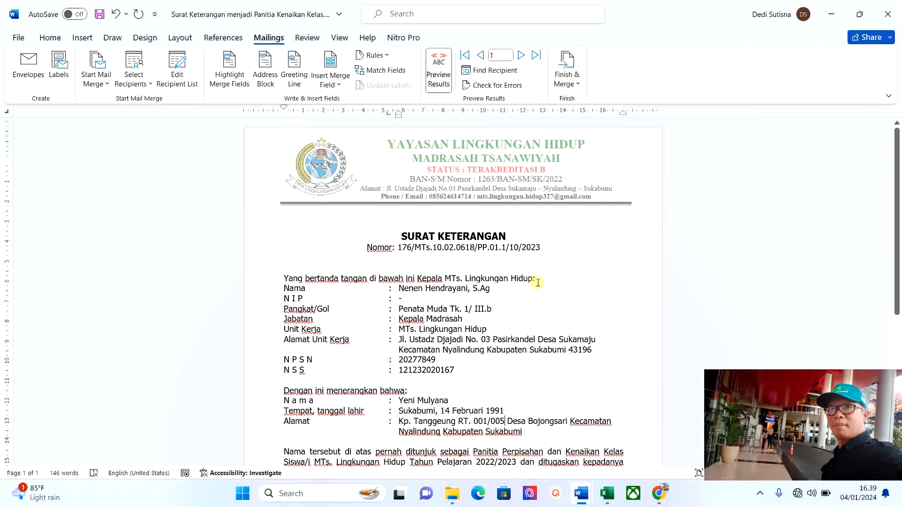
{"action": "scroll", "coordinate": [544, 274], "scroll_direction": "down", "scroll_amount": 4}
{"action": "scroll", "coordinate": [547, 269], "scroll_direction": "down", "scroll_amount": 2}
{"action": "scroll", "coordinate": [547, 253], "scroll_direction": "up", "scroll_amount": 6}
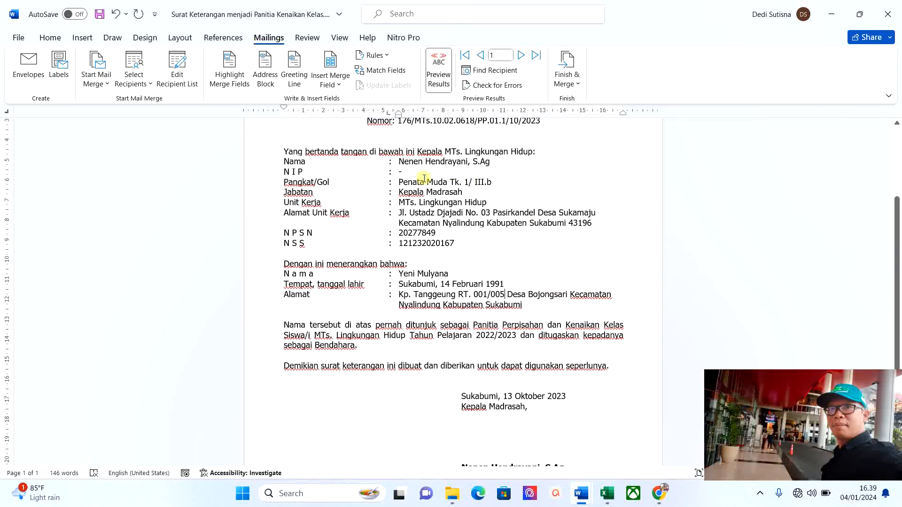
{"action": "scroll", "coordinate": [548, 308], "scroll_direction": "down", "scroll_amount": 3}
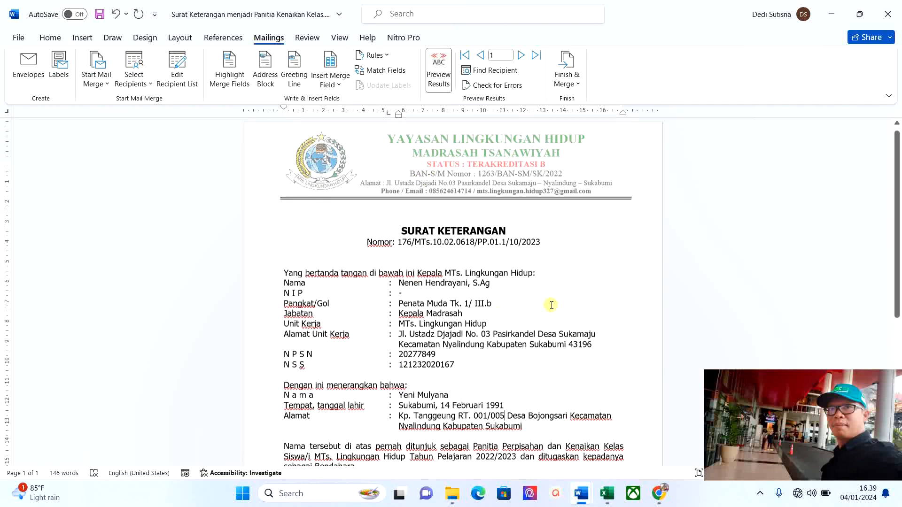
{"action": "scroll", "coordinate": [536, 346], "scroll_direction": "down", "scroll_amount": 3}
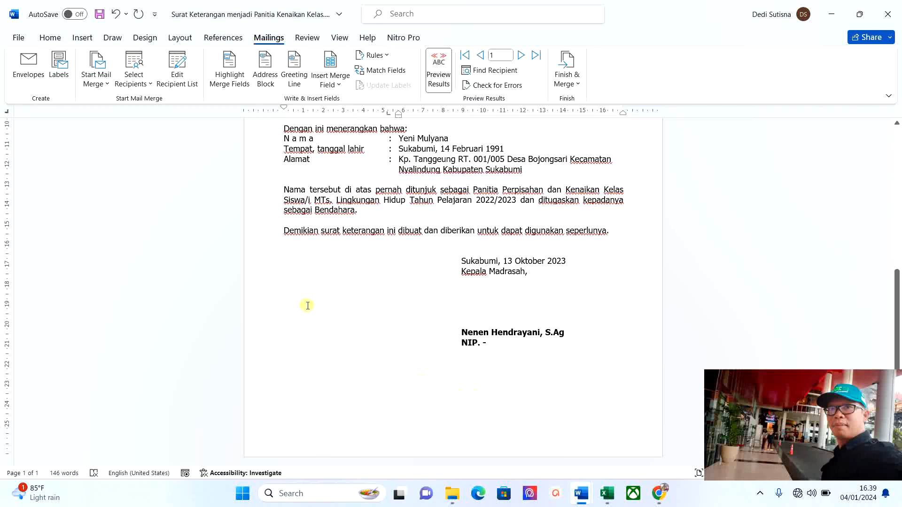
{"action": "scroll", "coordinate": [580, 323], "scroll_direction": "up", "scroll_amount": 5}
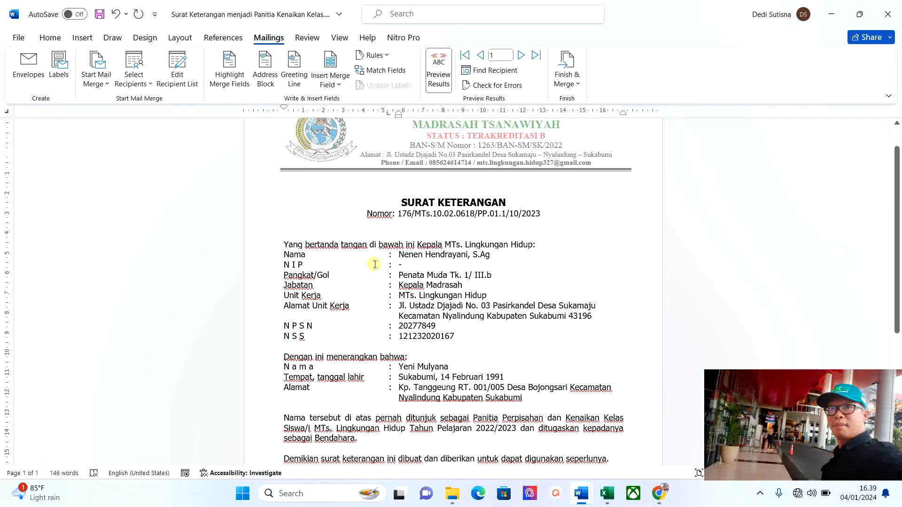
{"action": "scroll", "coordinate": [436, 281], "scroll_direction": "down", "scroll_amount": 2}
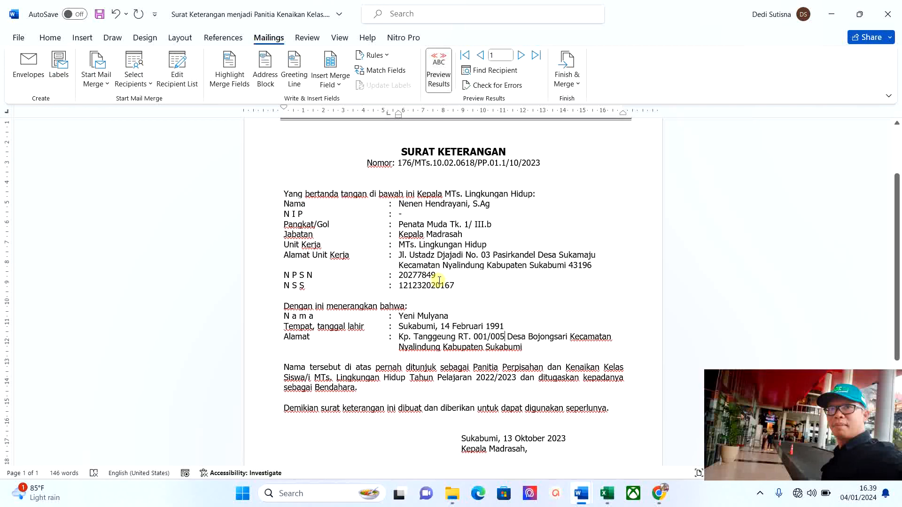
{"action": "scroll", "coordinate": [439, 281], "scroll_direction": "down", "scroll_amount": 1}
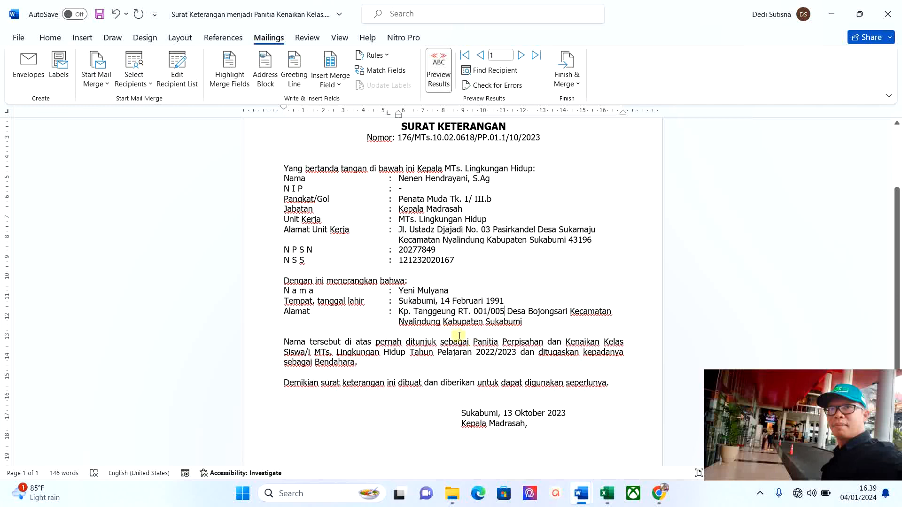
{"action": "scroll", "coordinate": [416, 242], "scroll_direction": "up", "scroll_amount": 1}
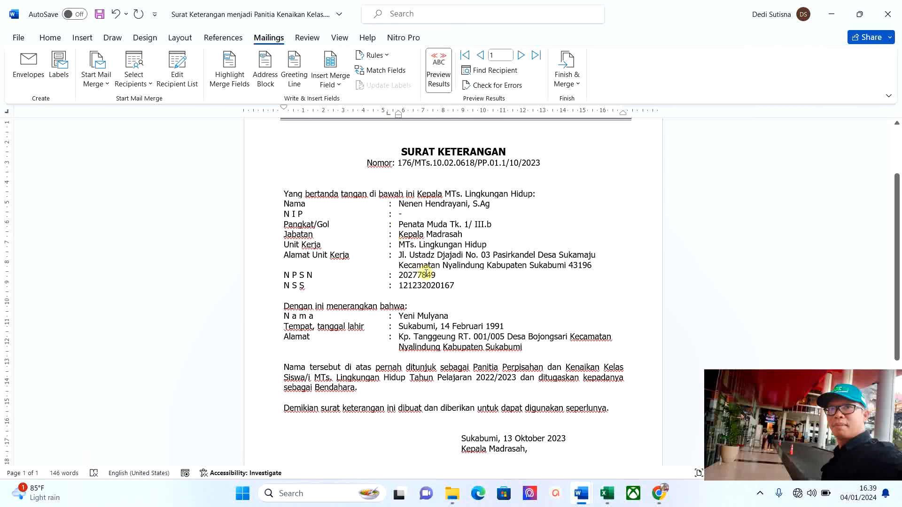
{"action": "scroll", "coordinate": [521, 376], "scroll_direction": "down", "scroll_amount": 4}
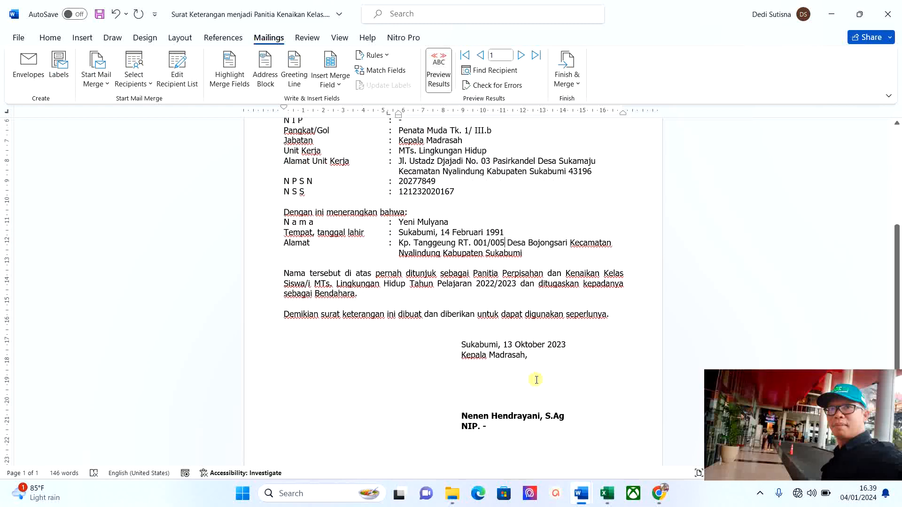
{"action": "scroll", "coordinate": [449, 178], "scroll_direction": "up", "scroll_amount": 3}
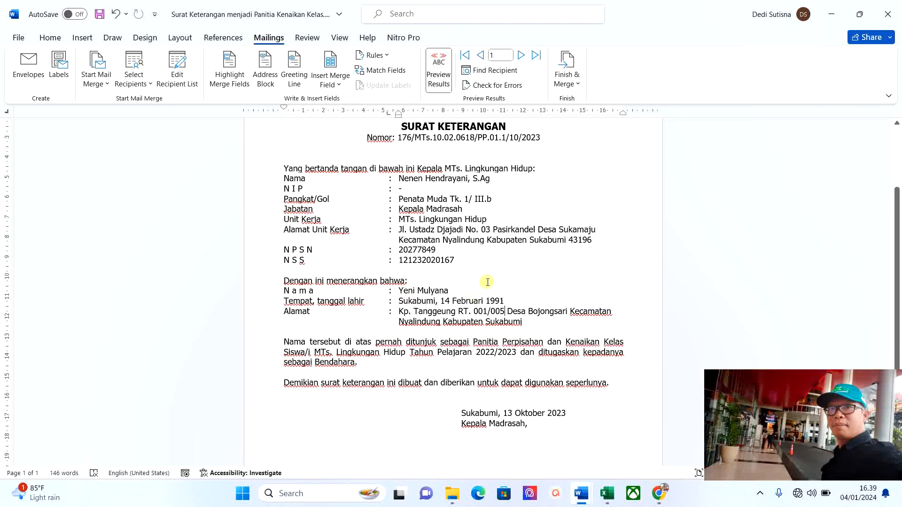
{"action": "scroll", "coordinate": [488, 282], "scroll_direction": "up", "scroll_amount": 4}
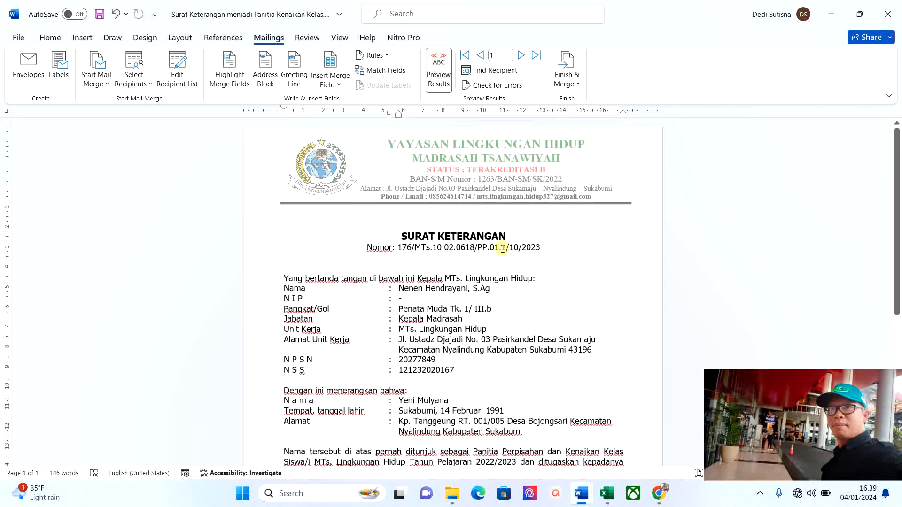
{"action": "left_click", "coordinate": [568, 69]}
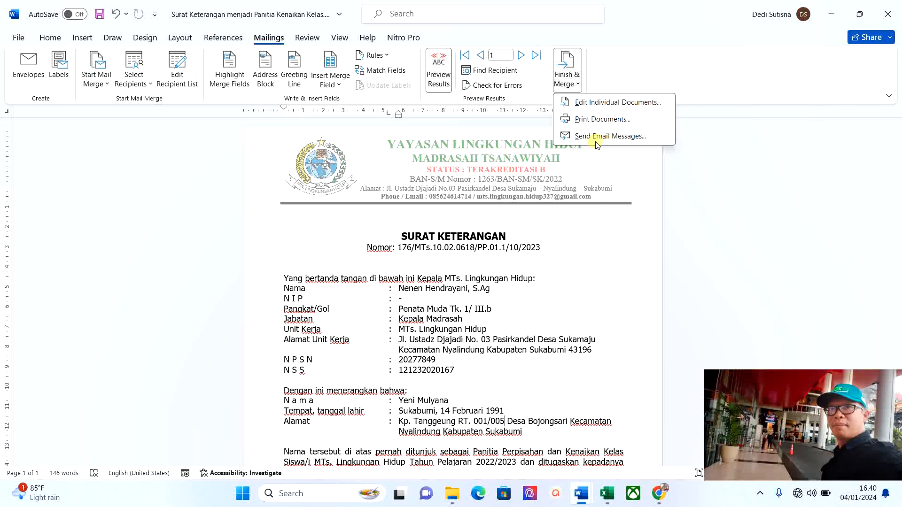
{"action": "left_click", "coordinate": [623, 174]}
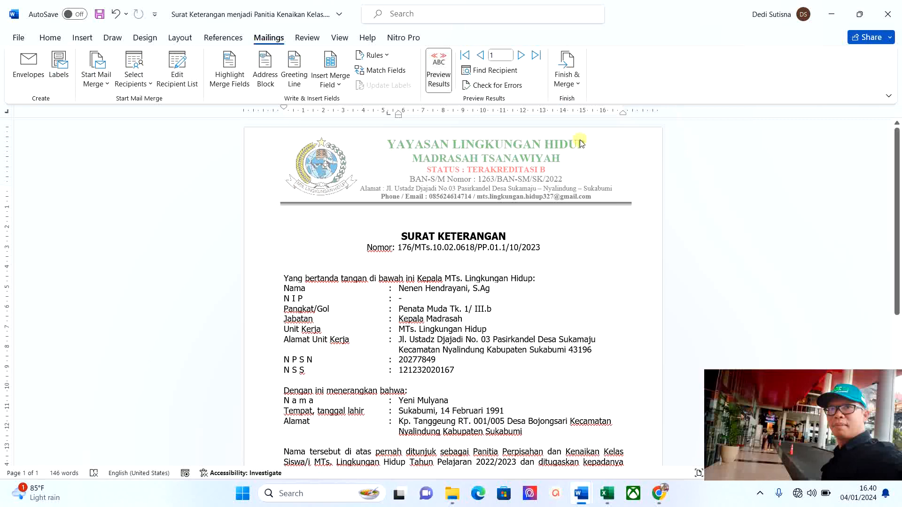
Save the merged letter in Downloads as 'Surat Keterangan menjadi Panitia Kenaikan Kelas.docx'.
{"action": "left_click", "coordinate": [20, 41]}
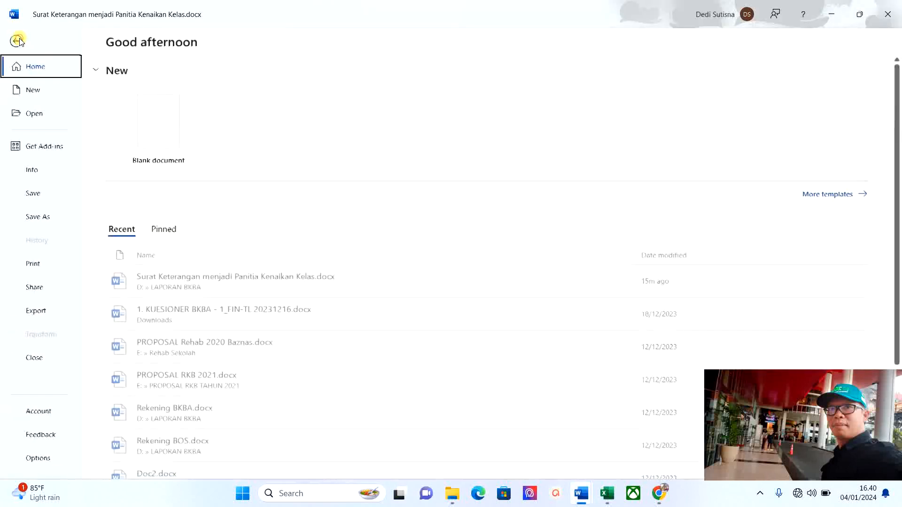
{"action": "left_click", "coordinate": [41, 219]}
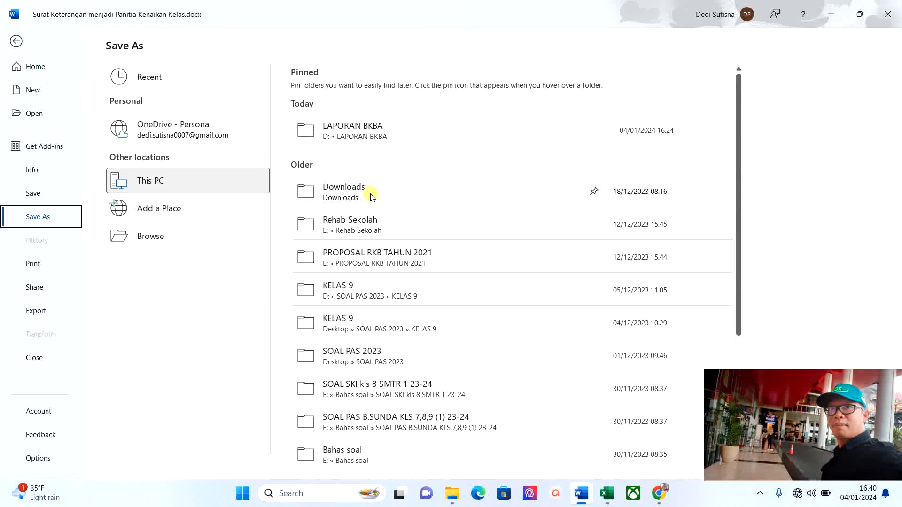
{"action": "left_click", "coordinate": [131, 178]}
{"action": "left_click", "coordinate": [358, 194]}
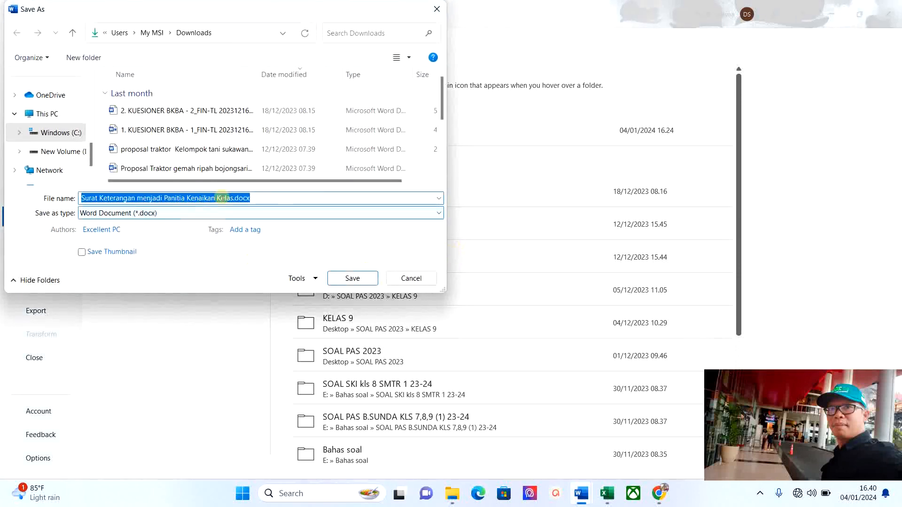
{"action": "left_click", "coordinate": [349, 278]}
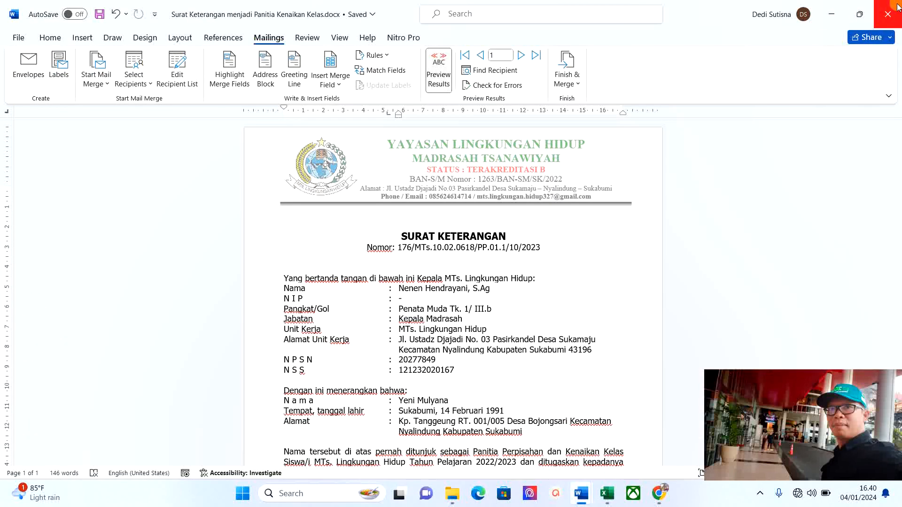
Close Word and open the saved Surat Keterangan docx from the Downloads folder.
{"action": "left_click", "coordinate": [893, 17]}
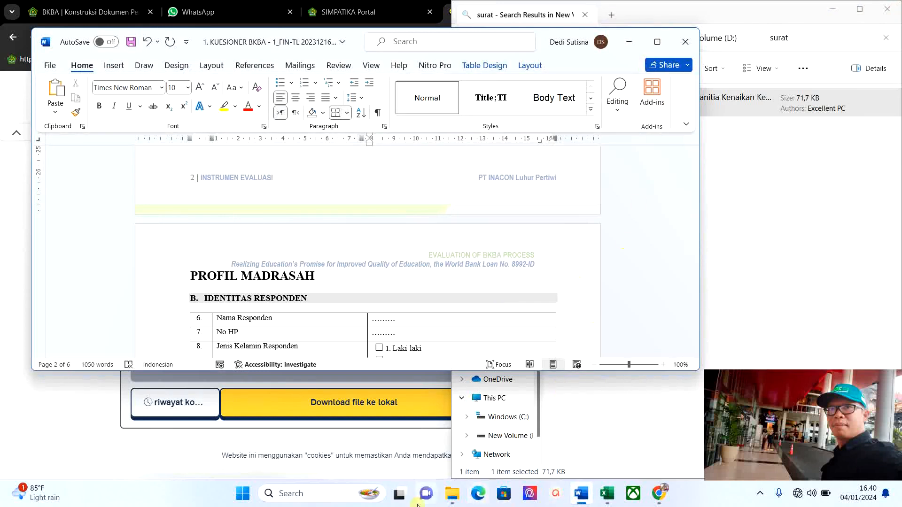
{"action": "mouse_move", "coordinate": [462, 504]}
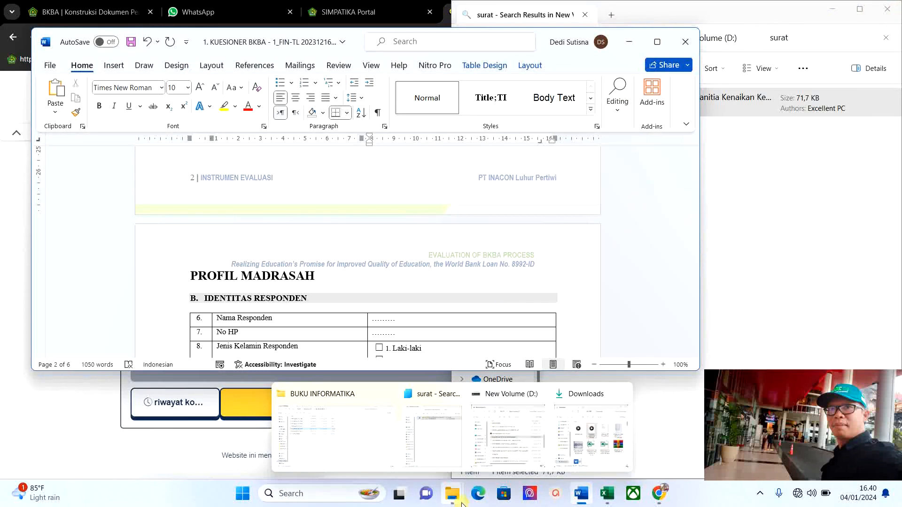
{"action": "left_click", "coordinate": [574, 432]}
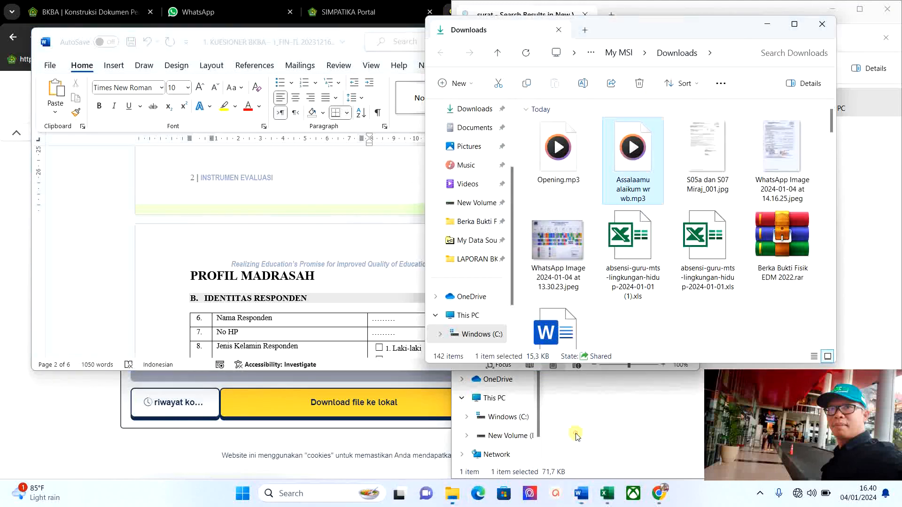
{"action": "scroll", "coordinate": [681, 221], "scroll_direction": "down", "scroll_amount": 4}
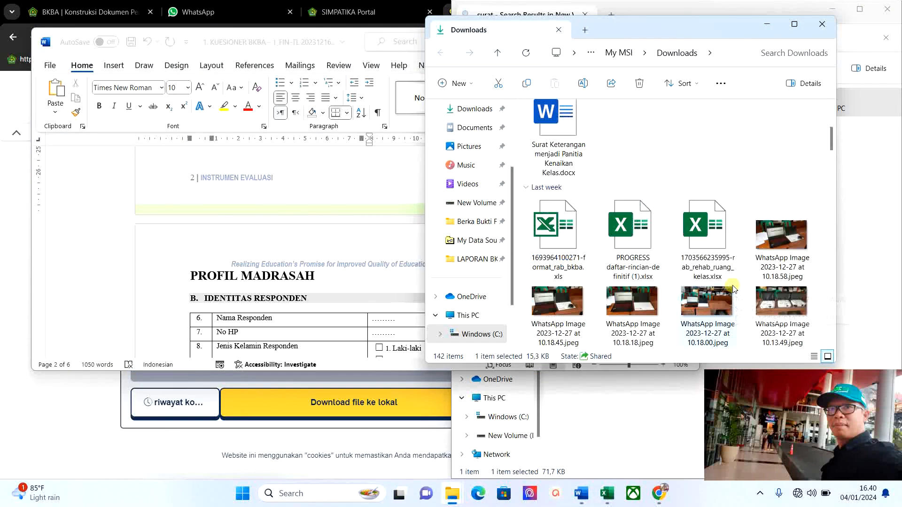
{"action": "scroll", "coordinate": [647, 201], "scroll_direction": "up", "scroll_amount": 2}
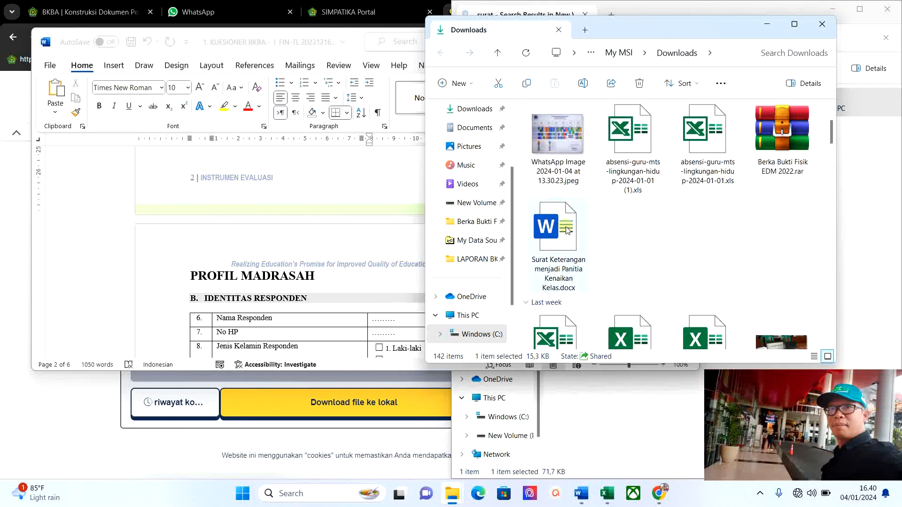
{"action": "left_click", "coordinate": [560, 230]}
{"action": "double_click", "coordinate": [560, 231]}
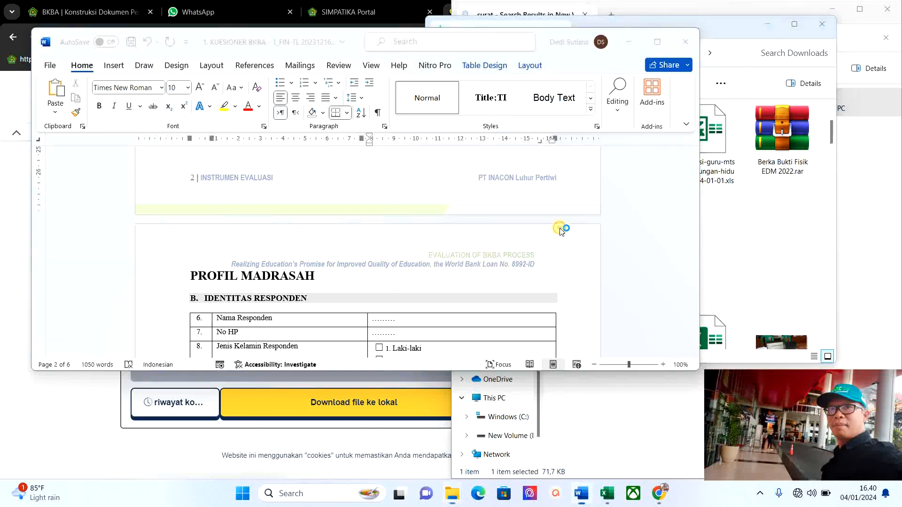
Accept the SQL prompt to reconnect the merge data and maximize the Word window.
{"action": "left_click", "coordinate": [442, 290]}
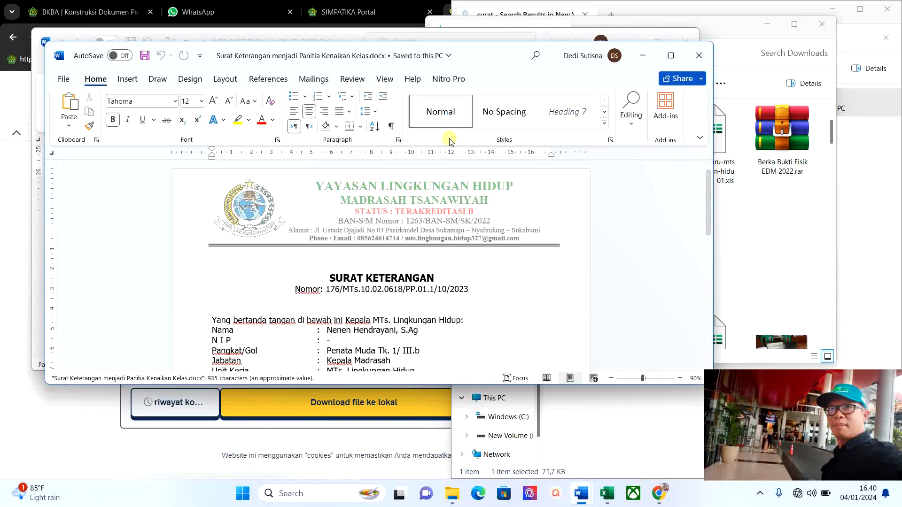
{"action": "scroll", "coordinate": [472, 284], "scroll_direction": "down", "scroll_amount": 3}
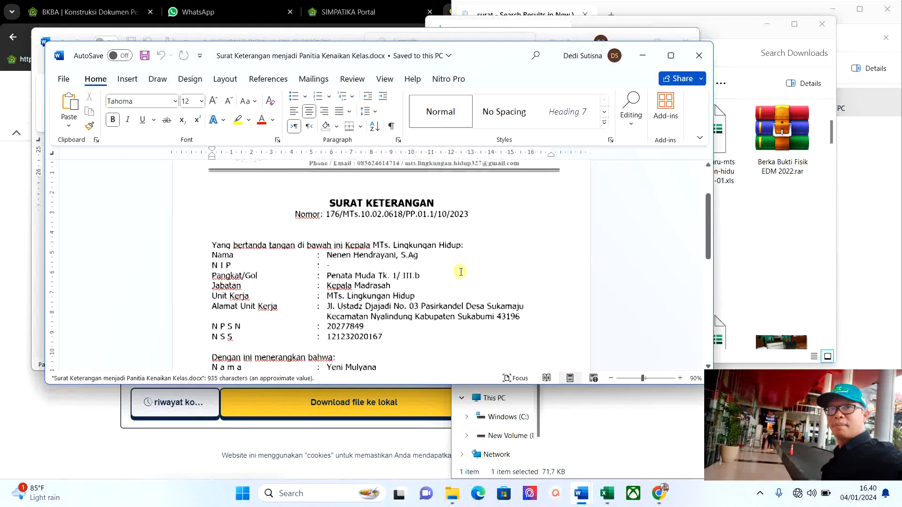
{"action": "scroll", "coordinate": [461, 270], "scroll_direction": "up", "scroll_amount": 3}
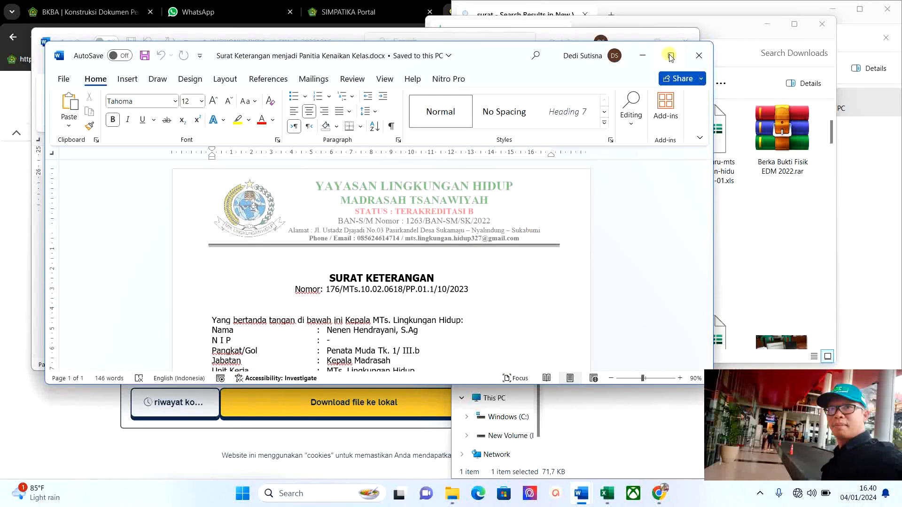
{"action": "left_click", "coordinate": [671, 55]}
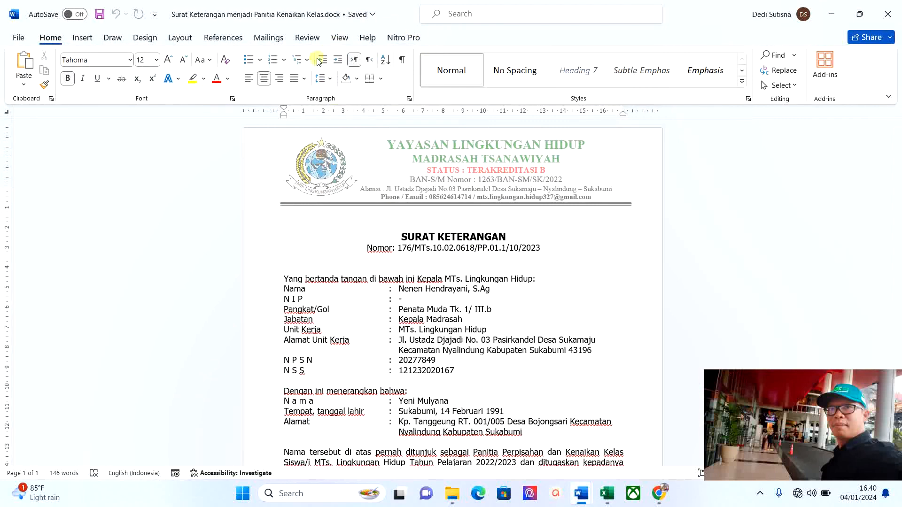
Preview three records ahead in Mailings, then go back three to the first letter, Nomor 176.
{"action": "left_click", "coordinate": [268, 37]}
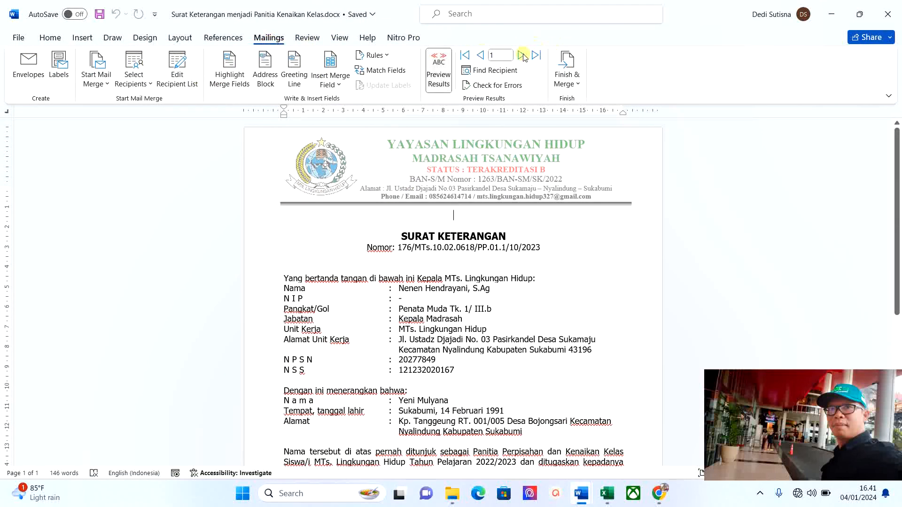
{"action": "left_click", "coordinate": [522, 56]}
{"action": "left_click", "coordinate": [522, 55]}
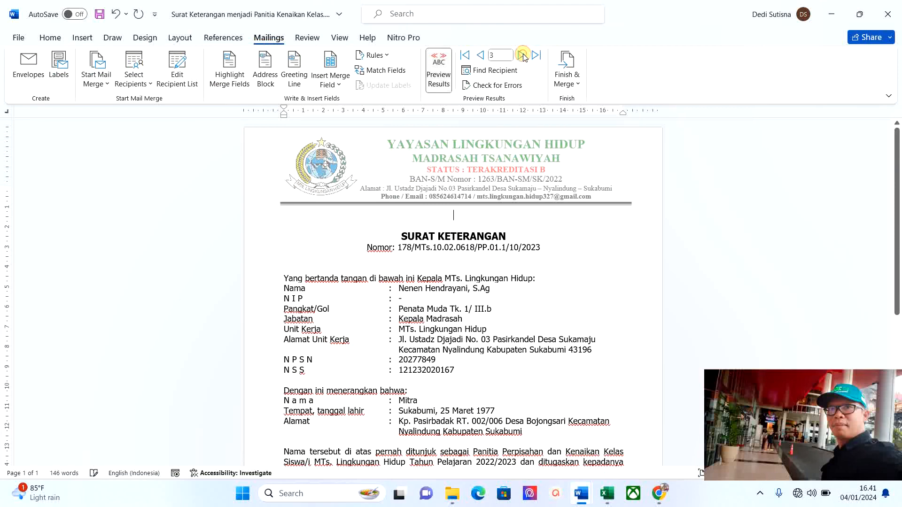
{"action": "left_click", "coordinate": [522, 55]}
{"action": "left_click", "coordinate": [479, 55]}
{"action": "left_click", "coordinate": [480, 55]}
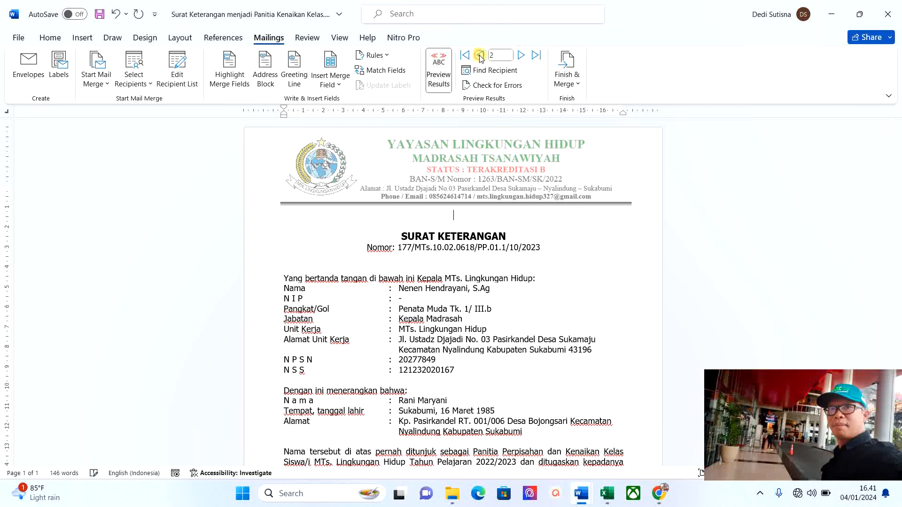
{"action": "left_click", "coordinate": [480, 55]}
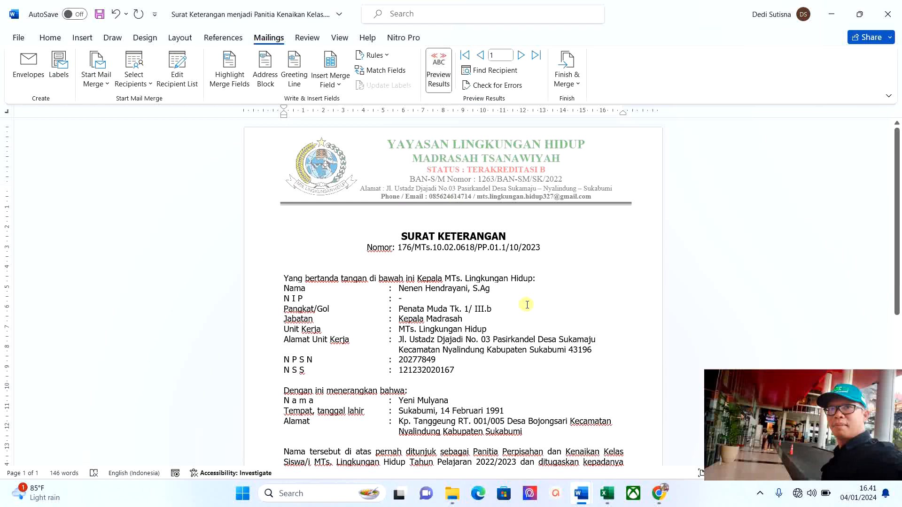
Print-preview the first recipient's letter, then advance to record 2 (Nomor 177) and preview it.
{"action": "key", "text": "ctrl+p"}
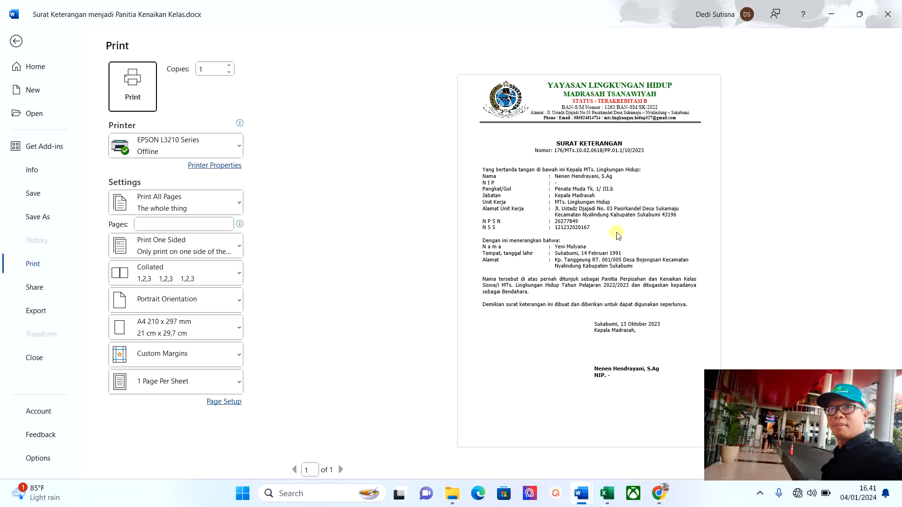
{"action": "scroll", "coordinate": [617, 235], "scroll_direction": "up", "scroll_amount": 3}
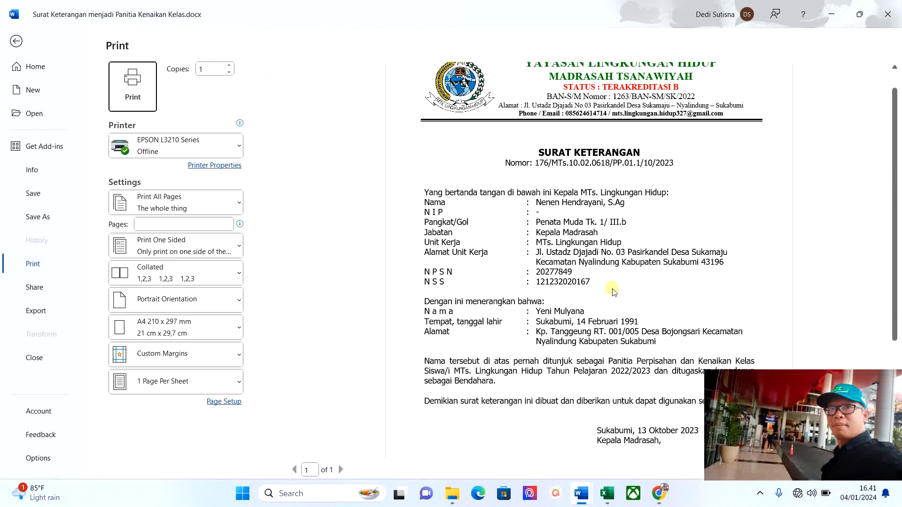
{"action": "left_click", "coordinate": [16, 42]}
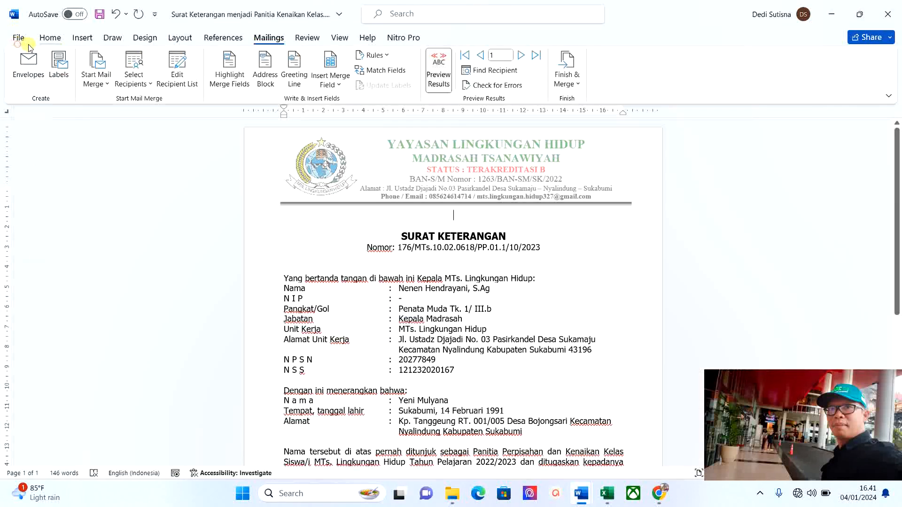
{"action": "left_click", "coordinate": [524, 56]}
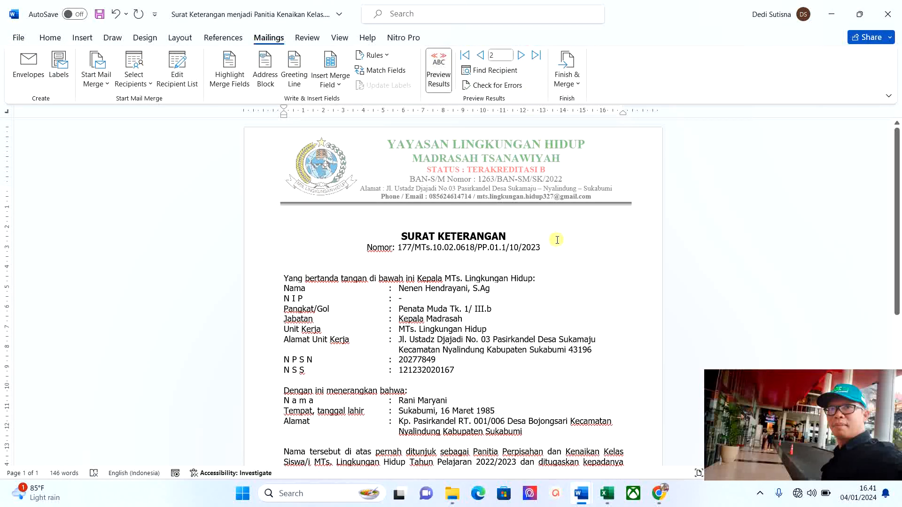
{"action": "key", "text": "ctrl+p"}
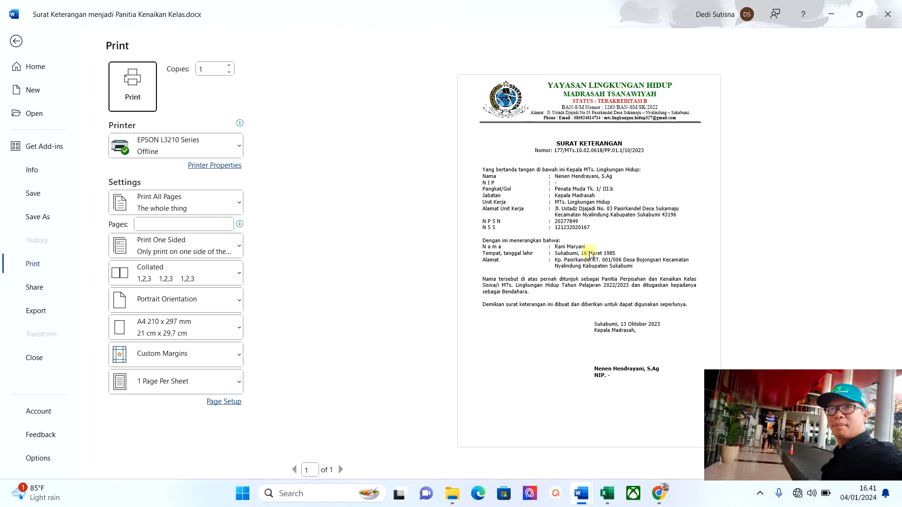
{"action": "scroll", "coordinate": [591, 254], "scroll_direction": "up", "scroll_amount": 3, "text": "ctrl"}
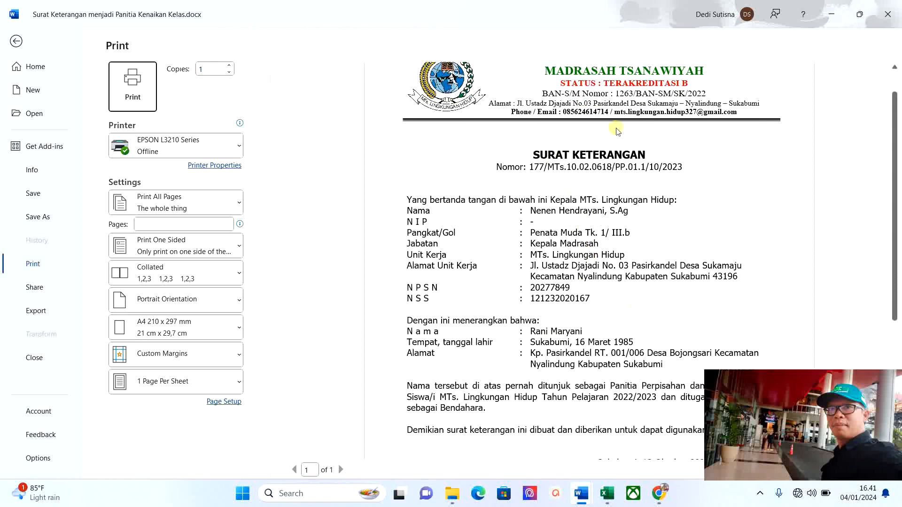
Close the print preview to return to the letter showing record 2, Nomor 177.
{"action": "left_click", "coordinate": [18, 41]}
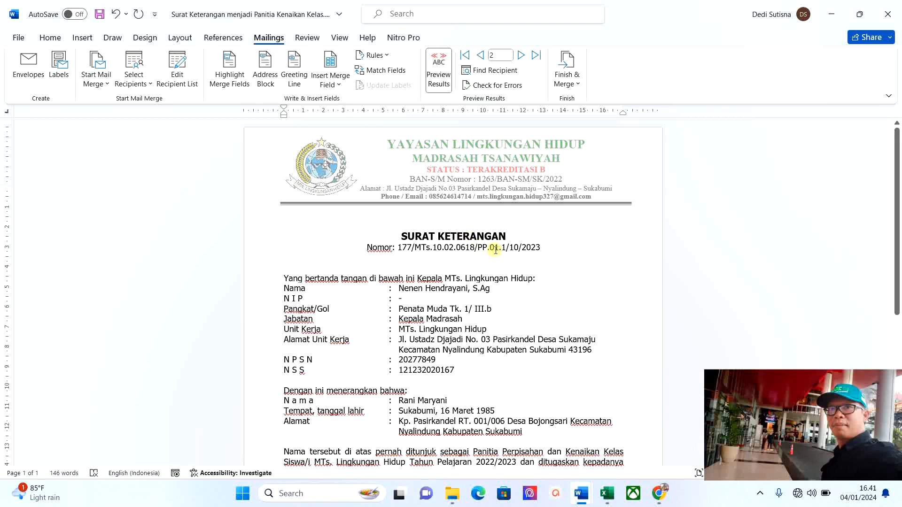
{"action": "mouse_move", "coordinate": [662, 500]}
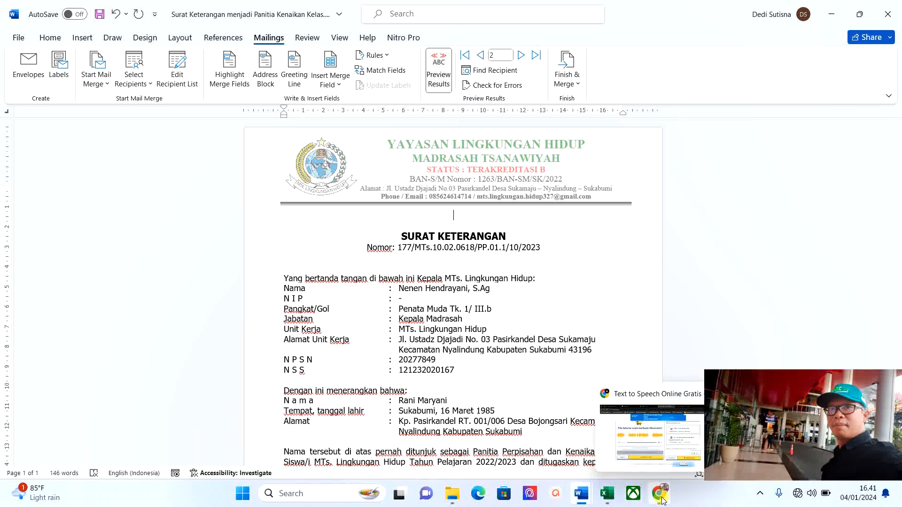